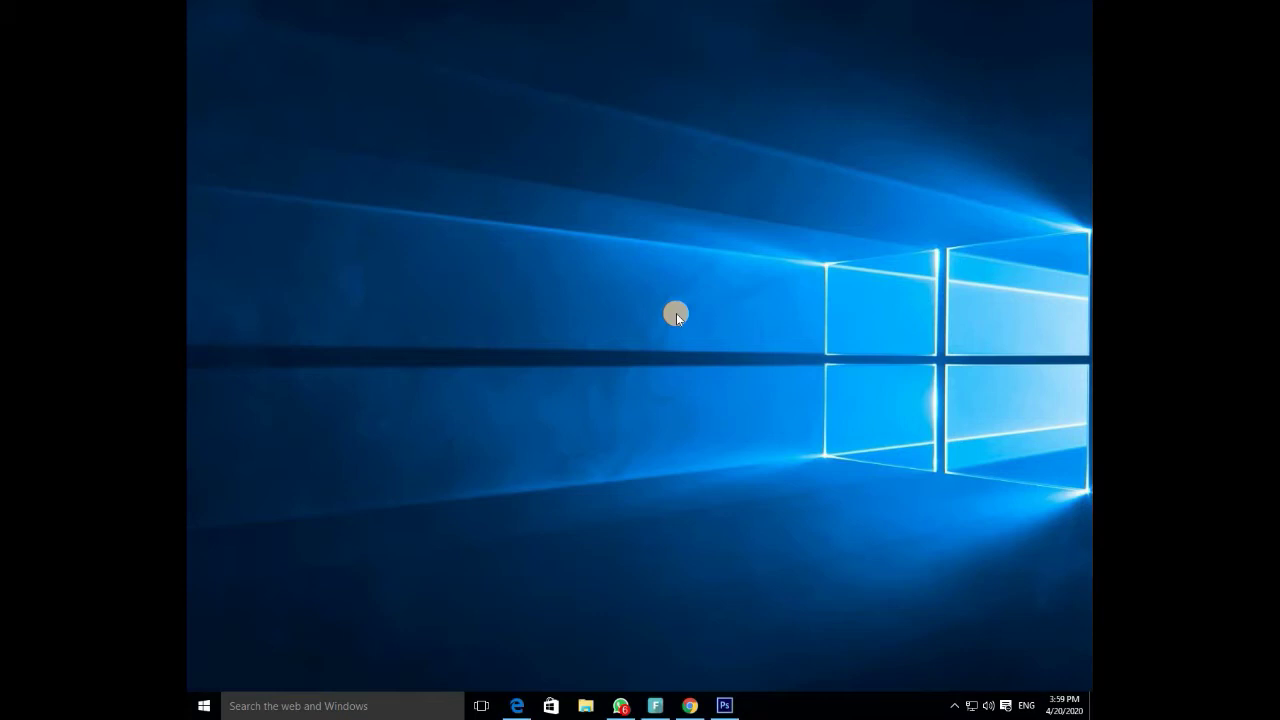
# Switch to Google Chrome and open a new tab to view the browser's start page.
pyautogui.click(690, 705)
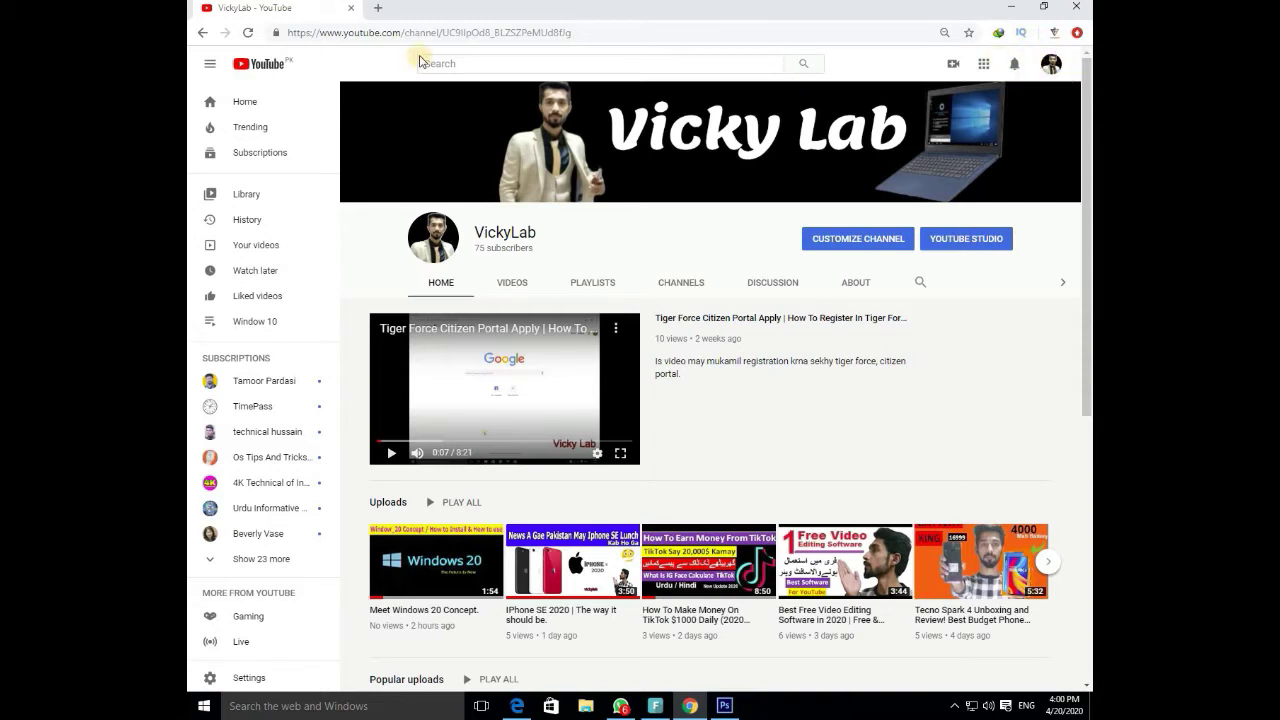
pyautogui.hotkey('ctrl', 't')
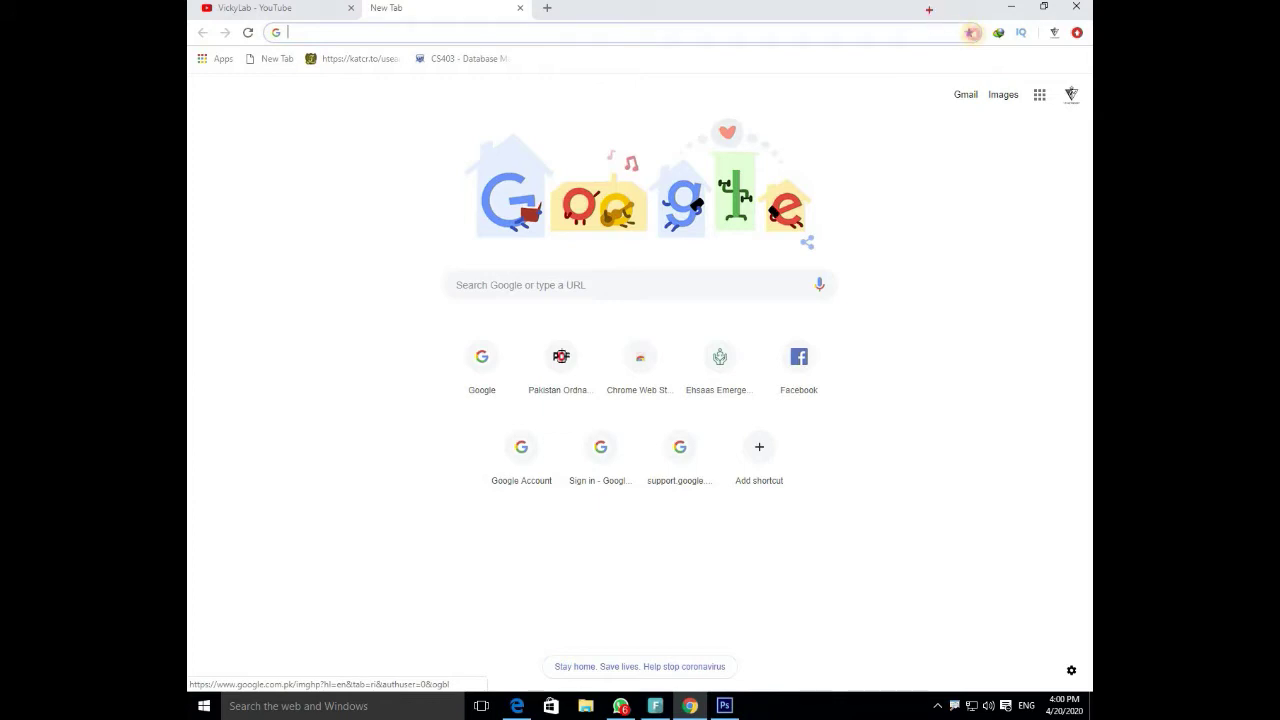
pyautogui.moveTo(968, 48)
pyautogui.mouseDown()
pyautogui.moveTo(1029, 89)
pyautogui.moveTo(1068, 90)
pyautogui.mouseUp()
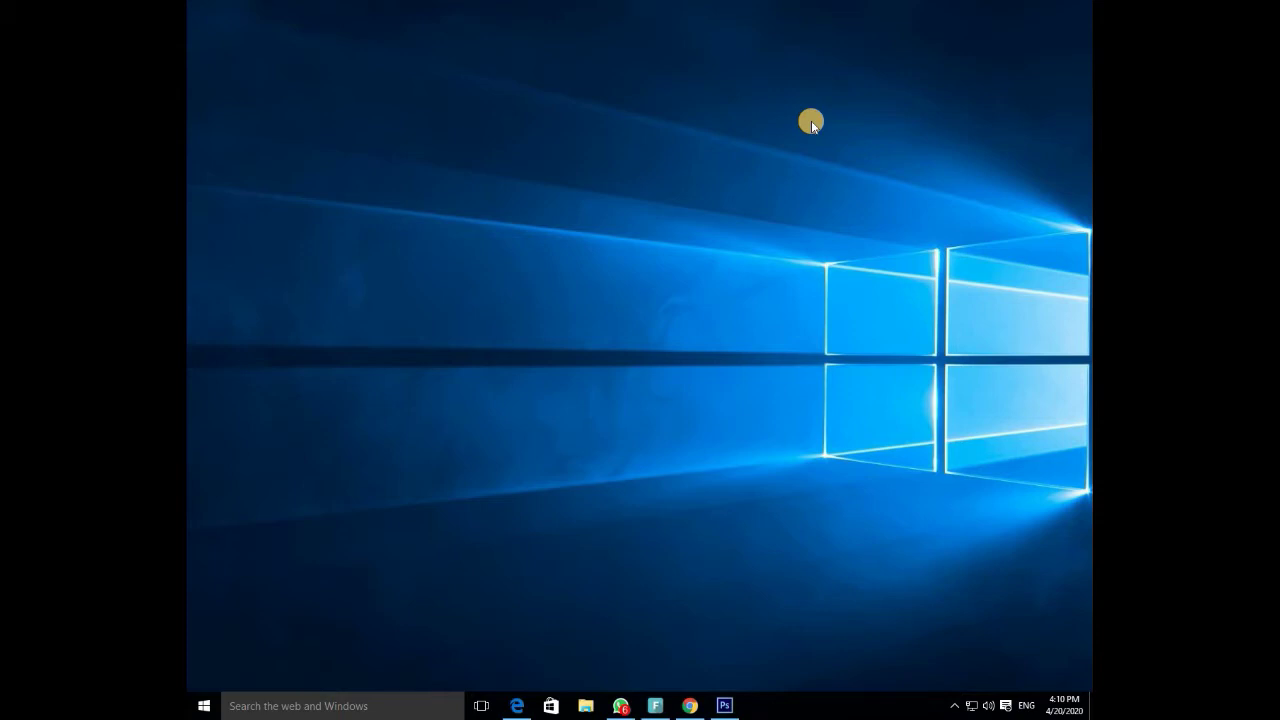
# Open Task Manager and expand it to the detailed view.
pyautogui.rightClick(843, 703)
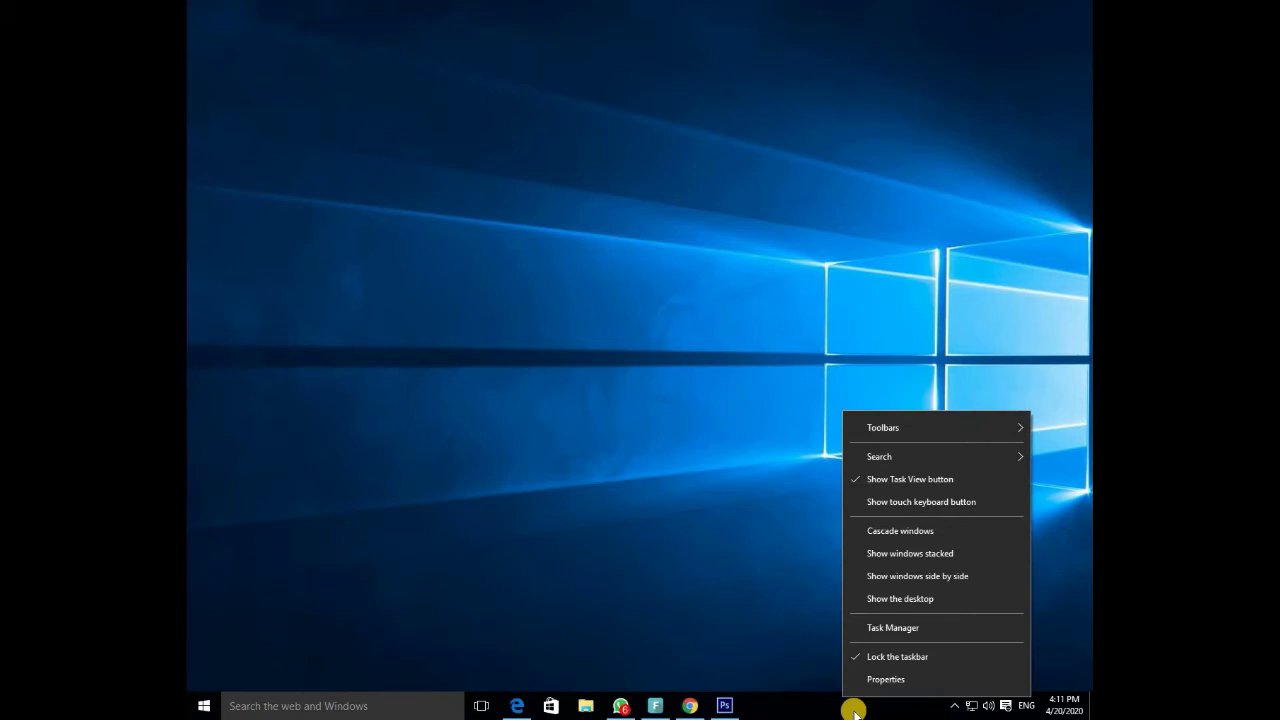
pyautogui.click(892, 630)
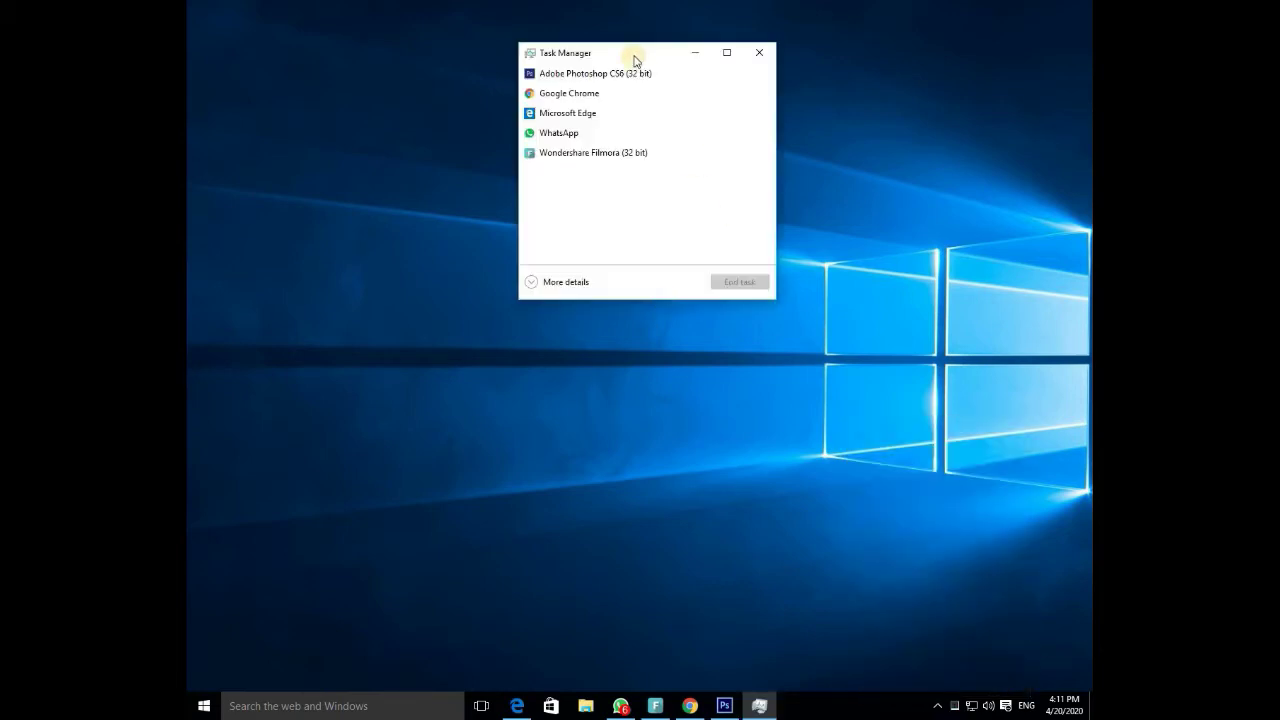
pyautogui.moveTo(629, 56); pyautogui.dragTo(745, 242)
pyautogui.moveTo(660, 190); pyautogui.dragTo(614, 143)
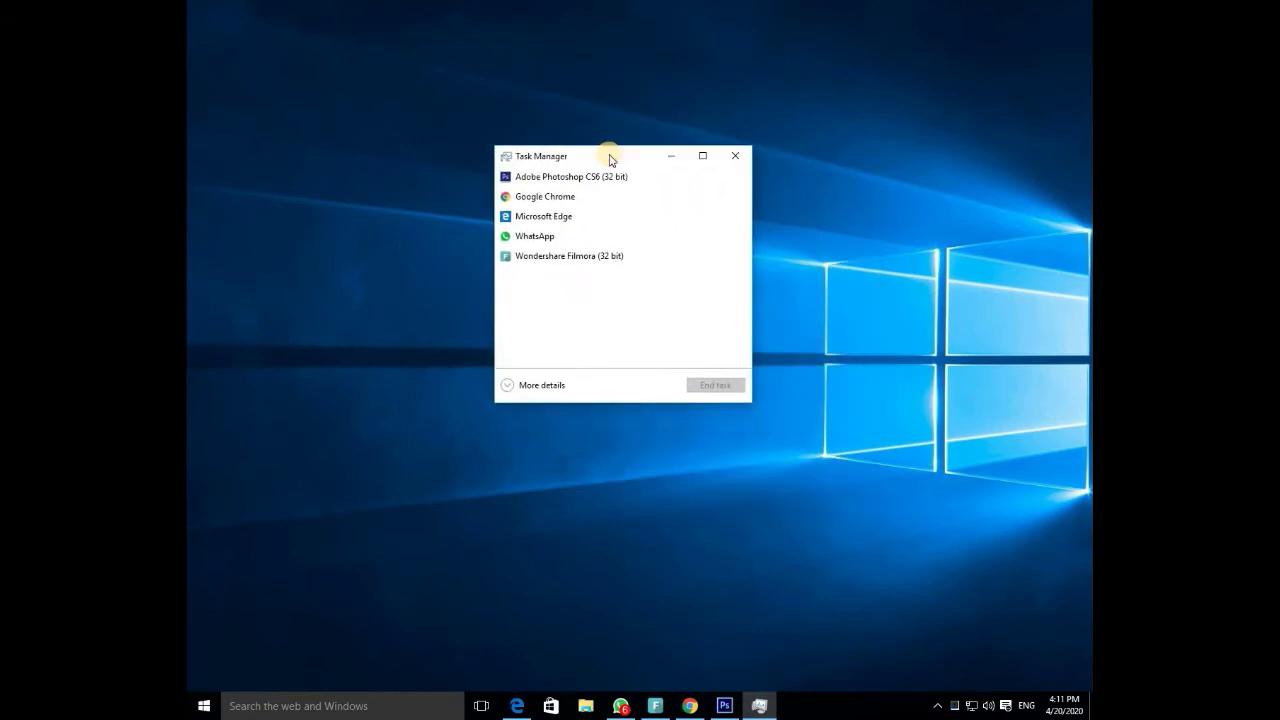
pyautogui.click(536, 388)
pyautogui.moveTo(700, 147); pyautogui.dragTo(623, 119)
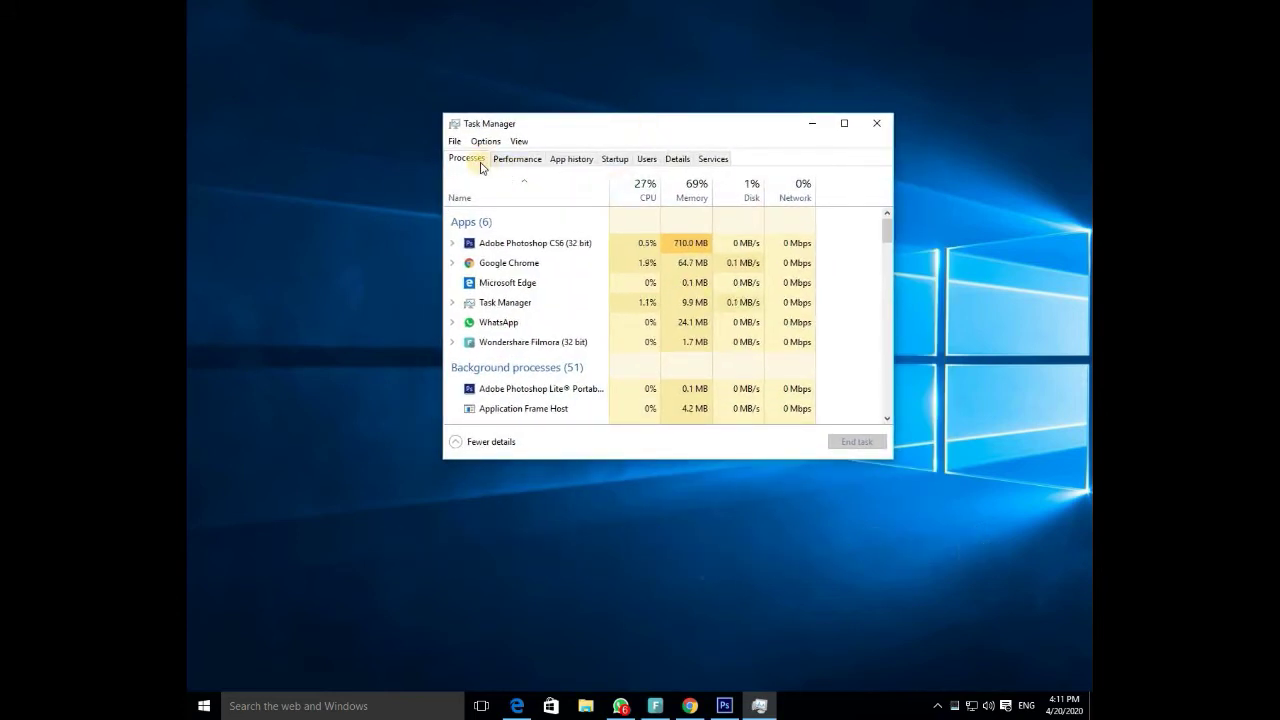
# Examine the running apps and background processes in Task Manager and close it.
pyautogui.doubleClick(530, 265)
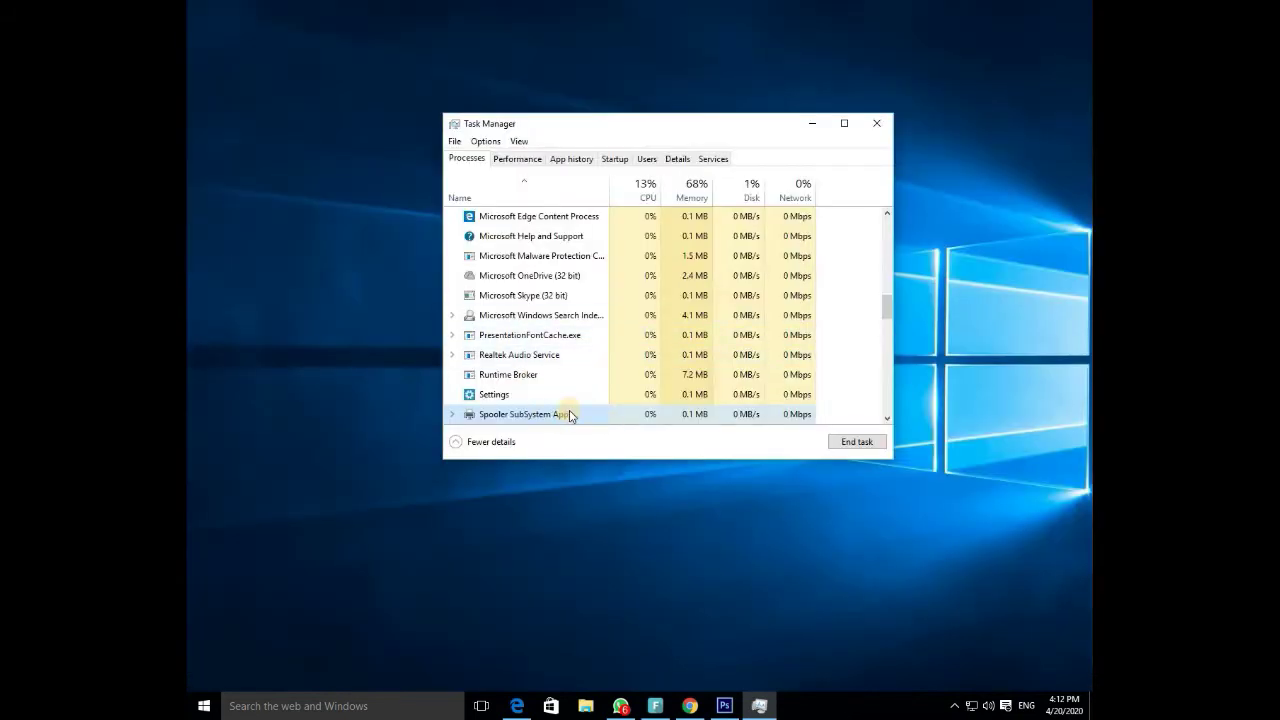
pyautogui.moveTo(653, 134); pyautogui.dragTo(420, 134)
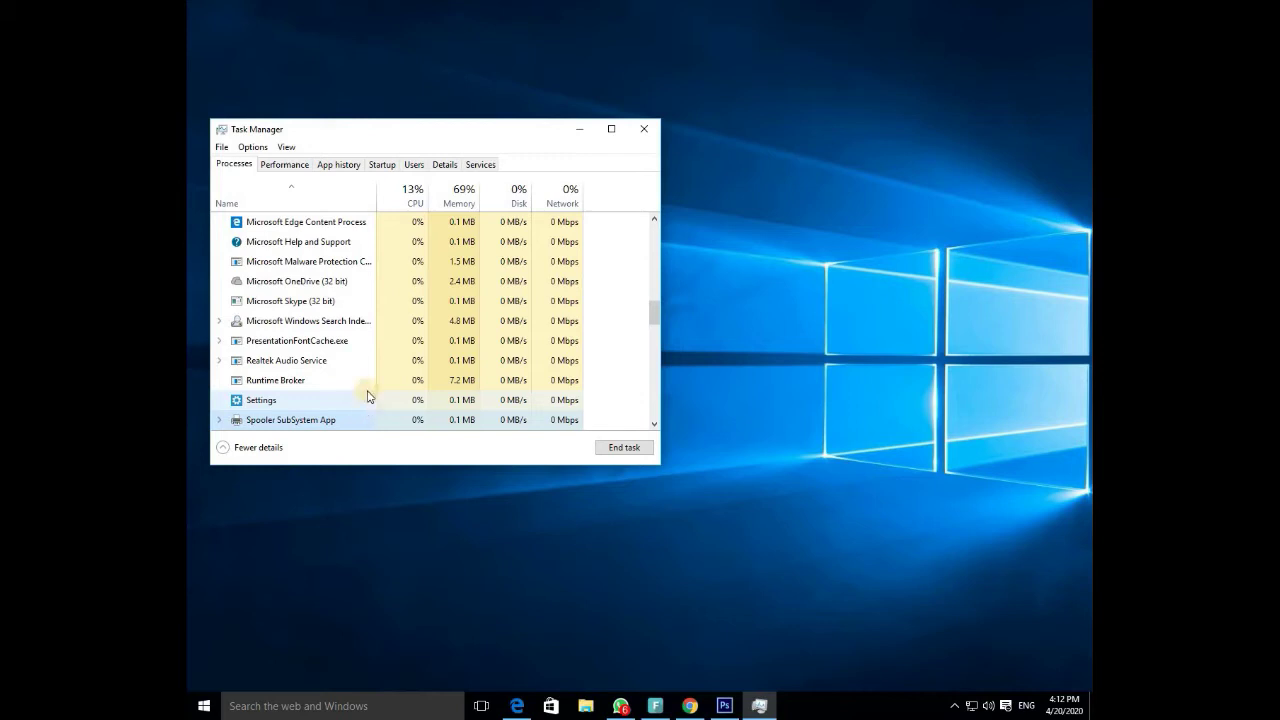
pyautogui.moveTo(414, 136); pyautogui.dragTo(594, 115)
pyautogui.scroll(-2, 641, 318)
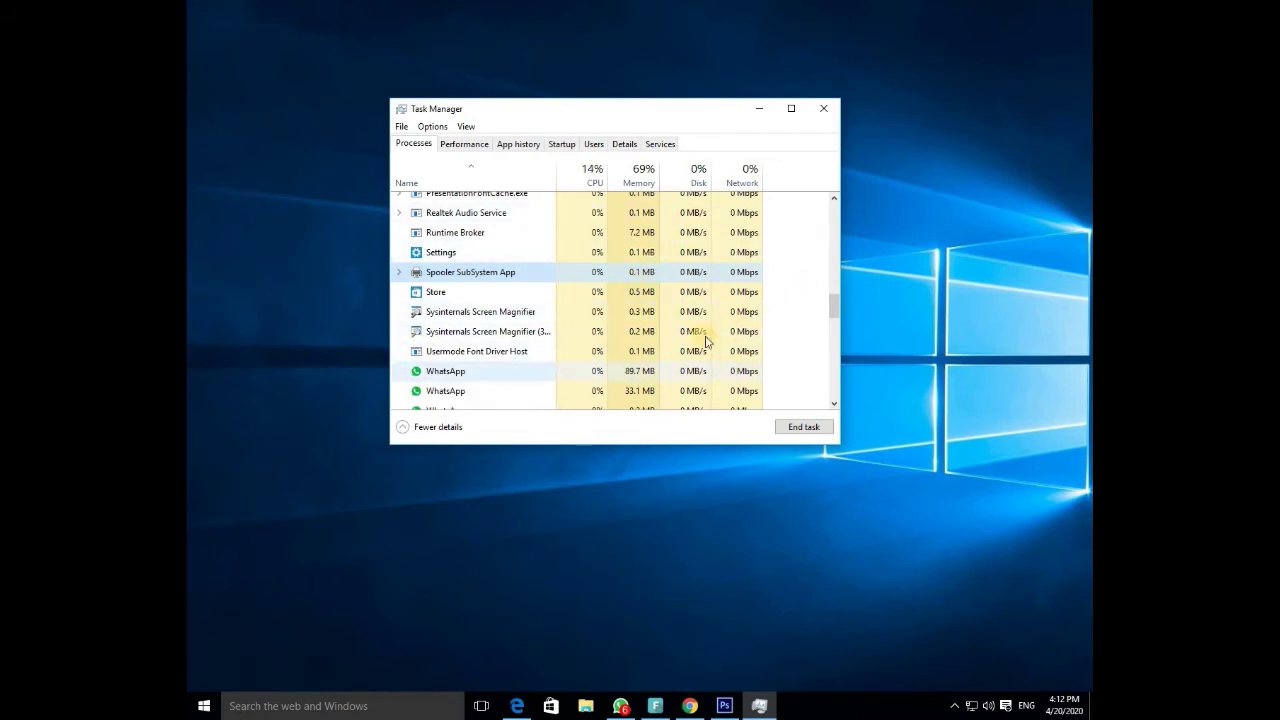
pyautogui.click(824, 107)
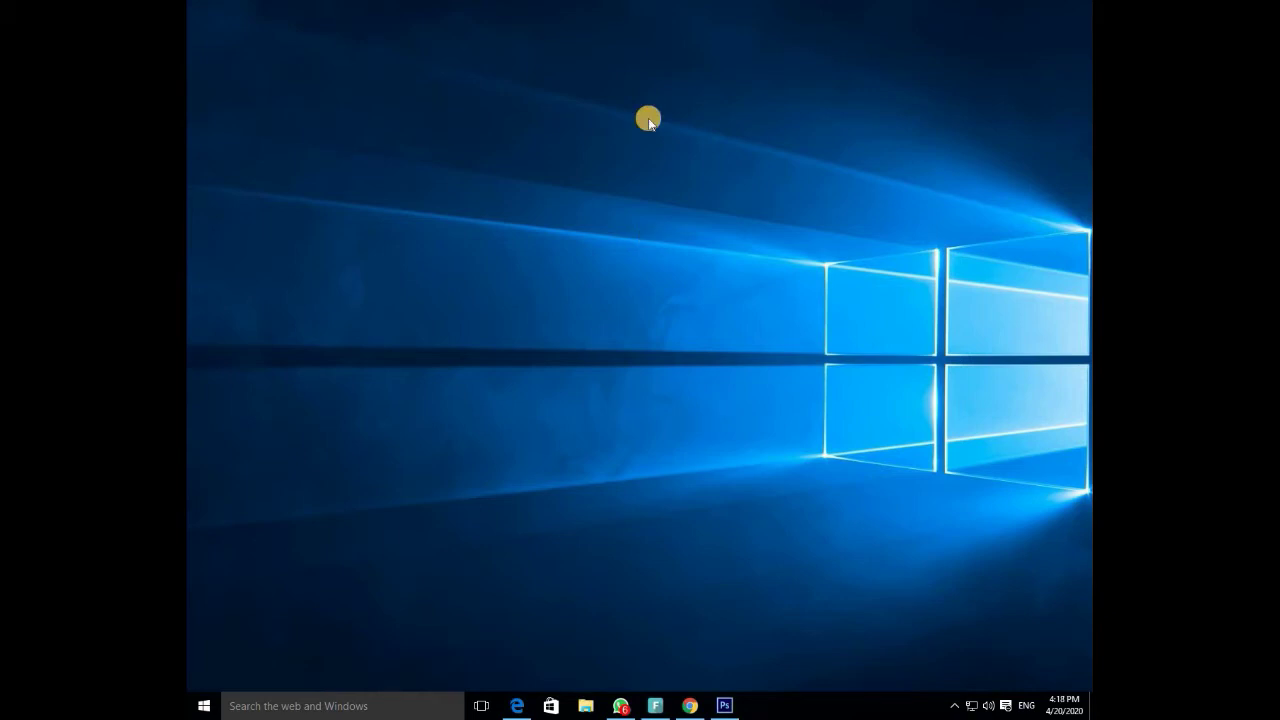
# Search Windows for "this" to open This PC, and maximize its window.
pyautogui.click(356, 694)
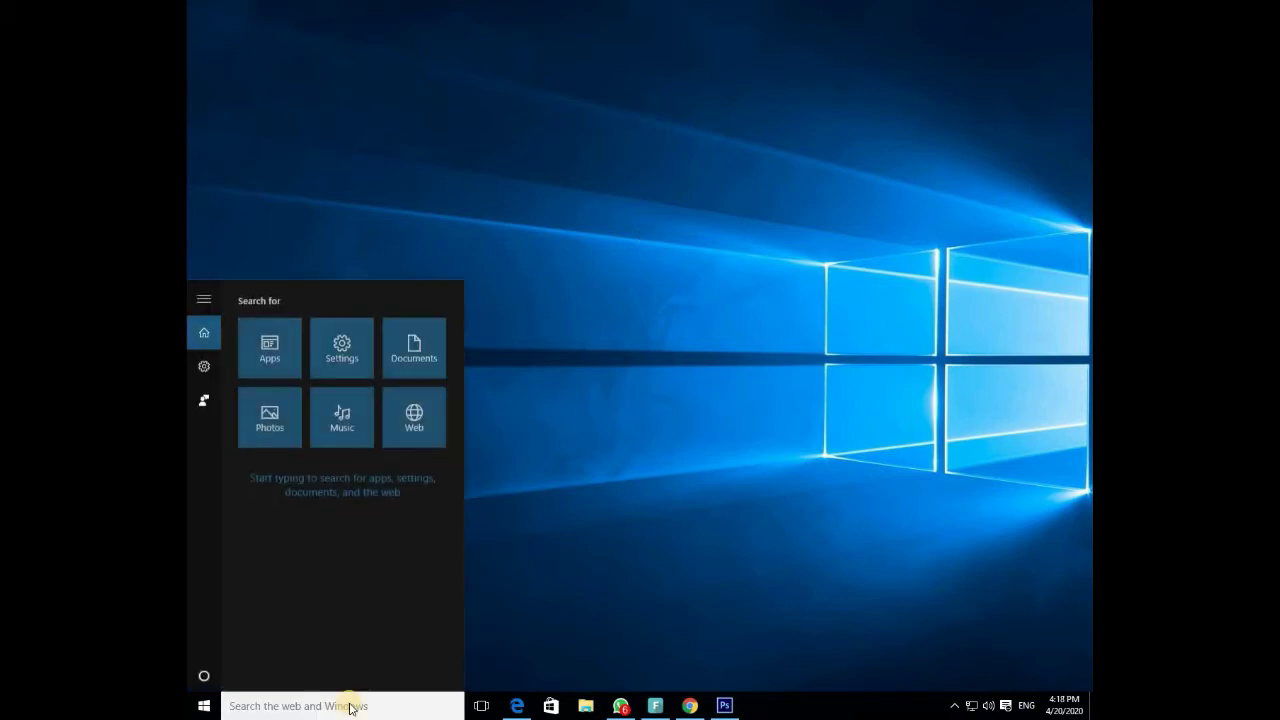
pyautogui.write('this')
pyautogui.press('Return')
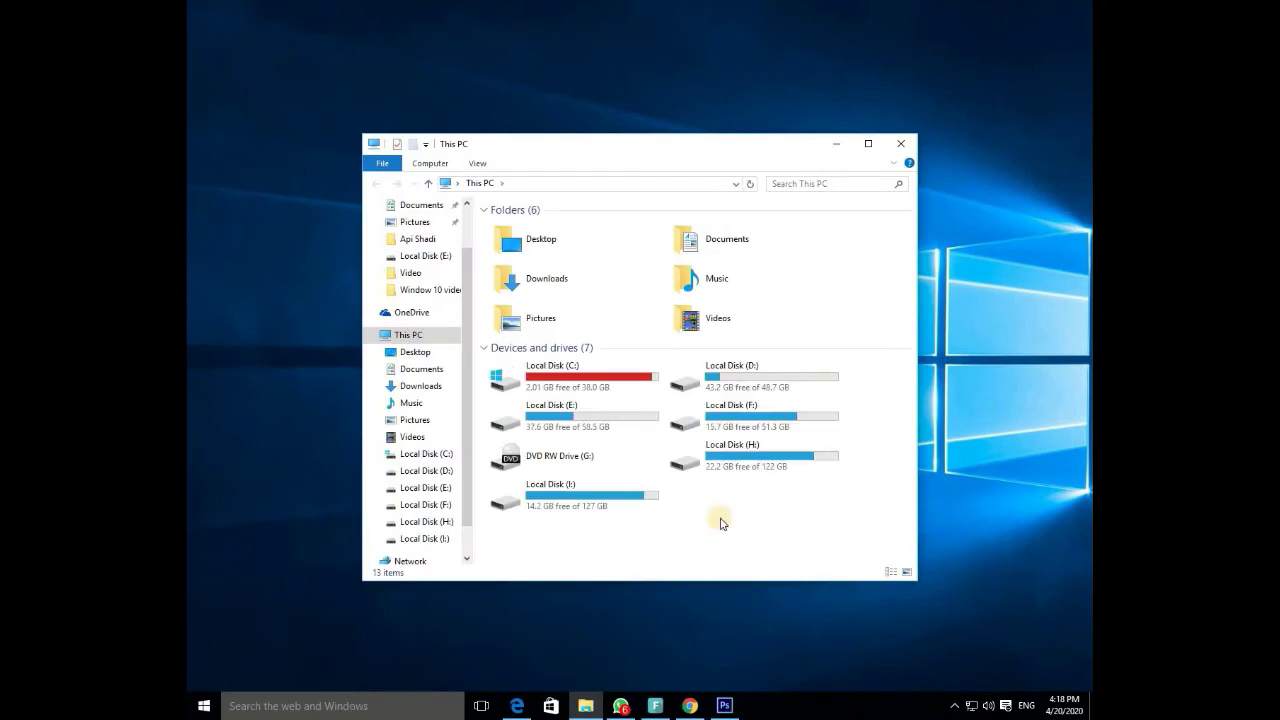
pyautogui.click(868, 143)
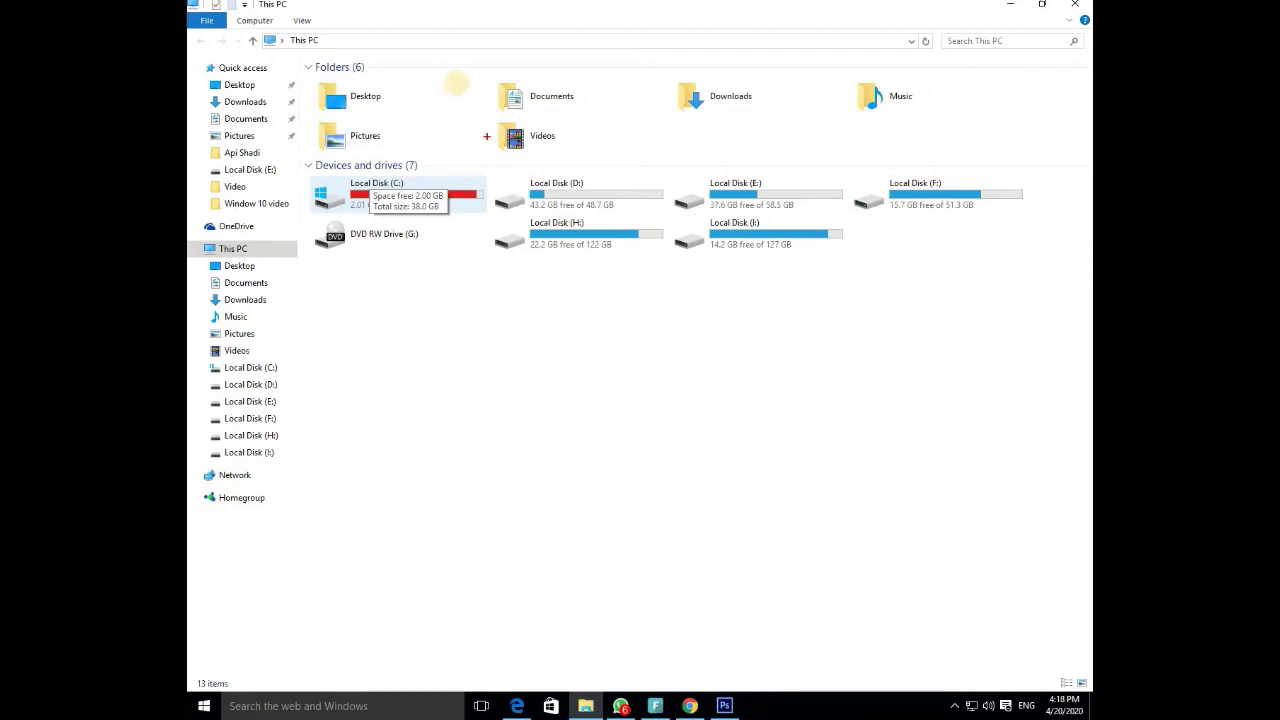
# Turn on the display of hidden items in File Explorer.
pyautogui.moveTo(287, 13); pyautogui.dragTo(316, 27)
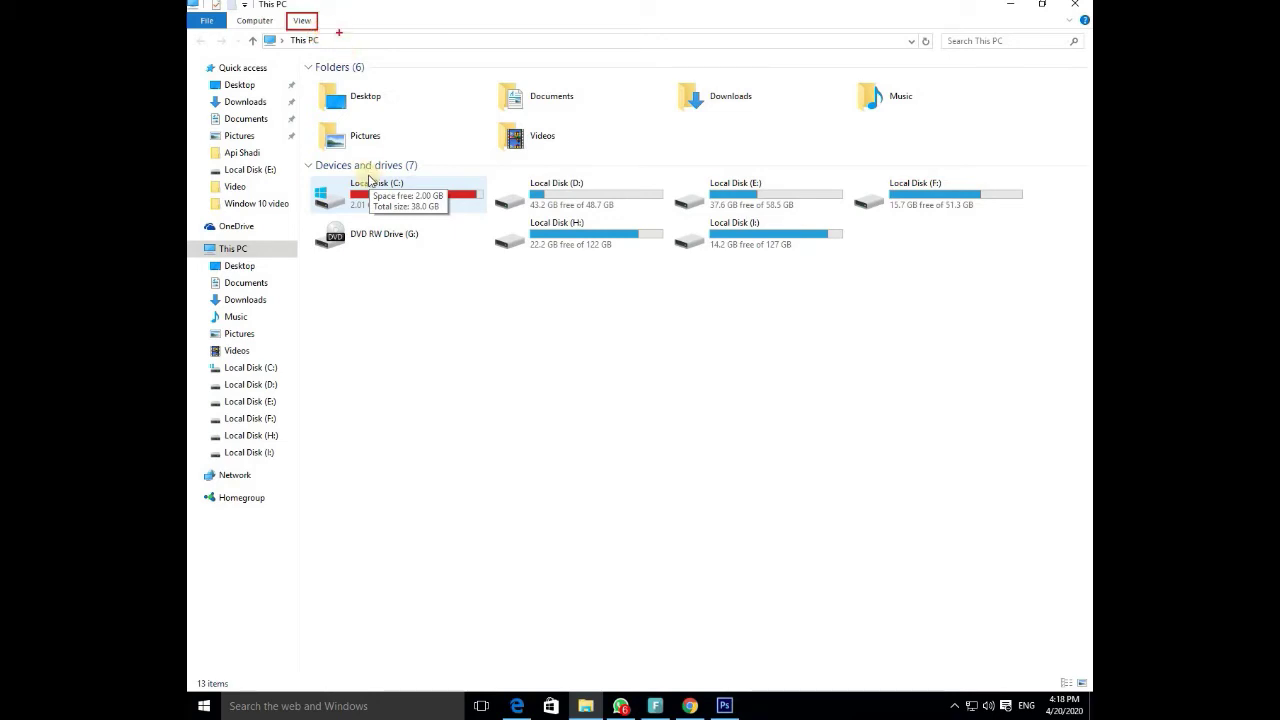
pyautogui.click(302, 21)
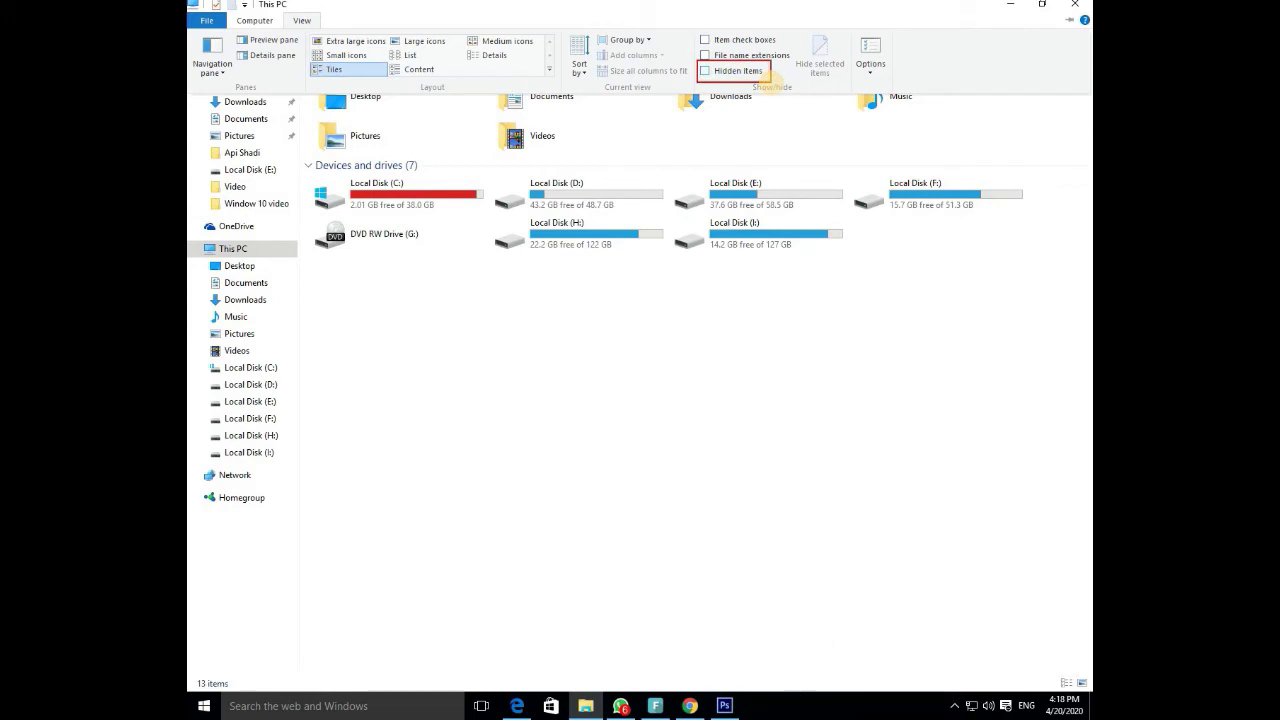
pyautogui.click(706, 71)
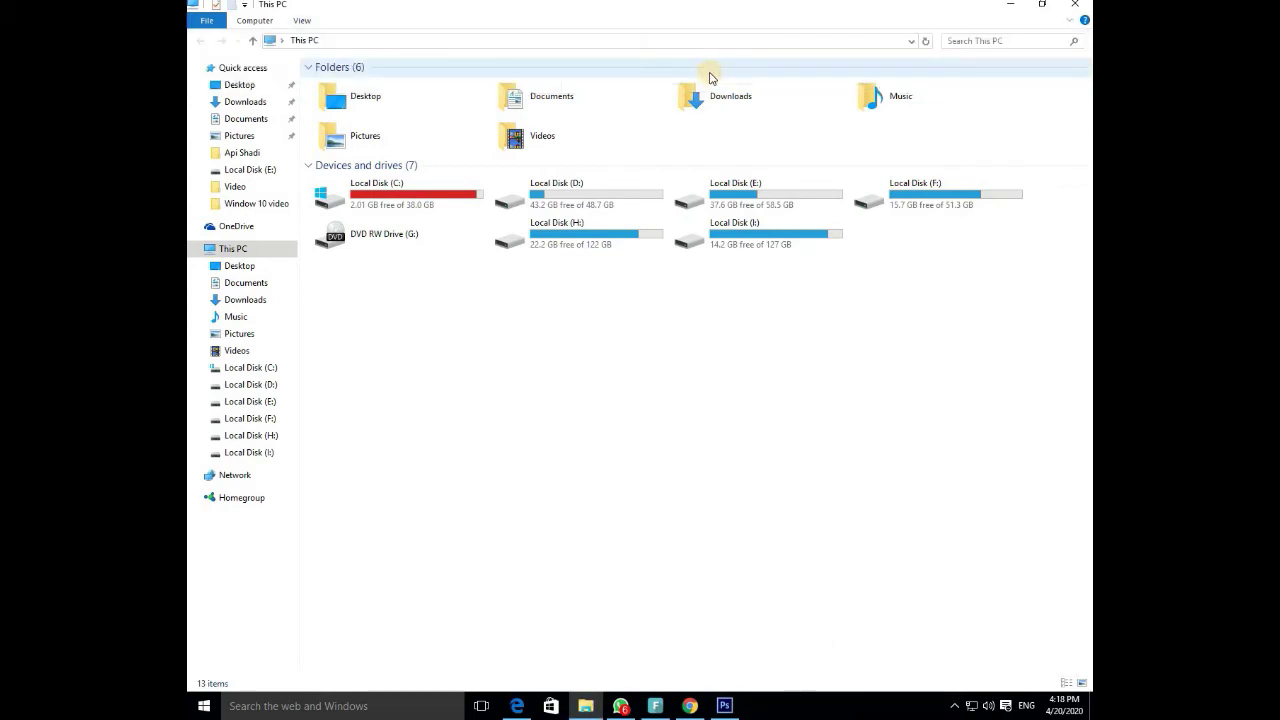
pyautogui.click(303, 20)
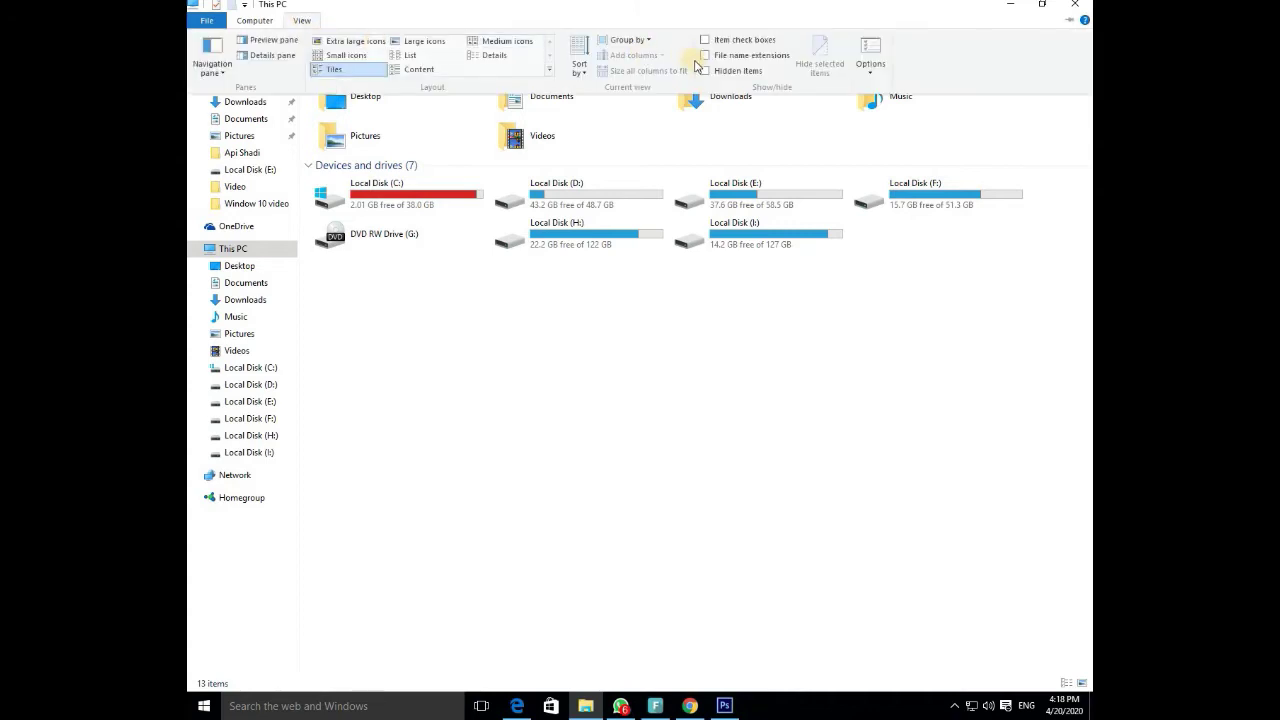
pyautogui.click(706, 70)
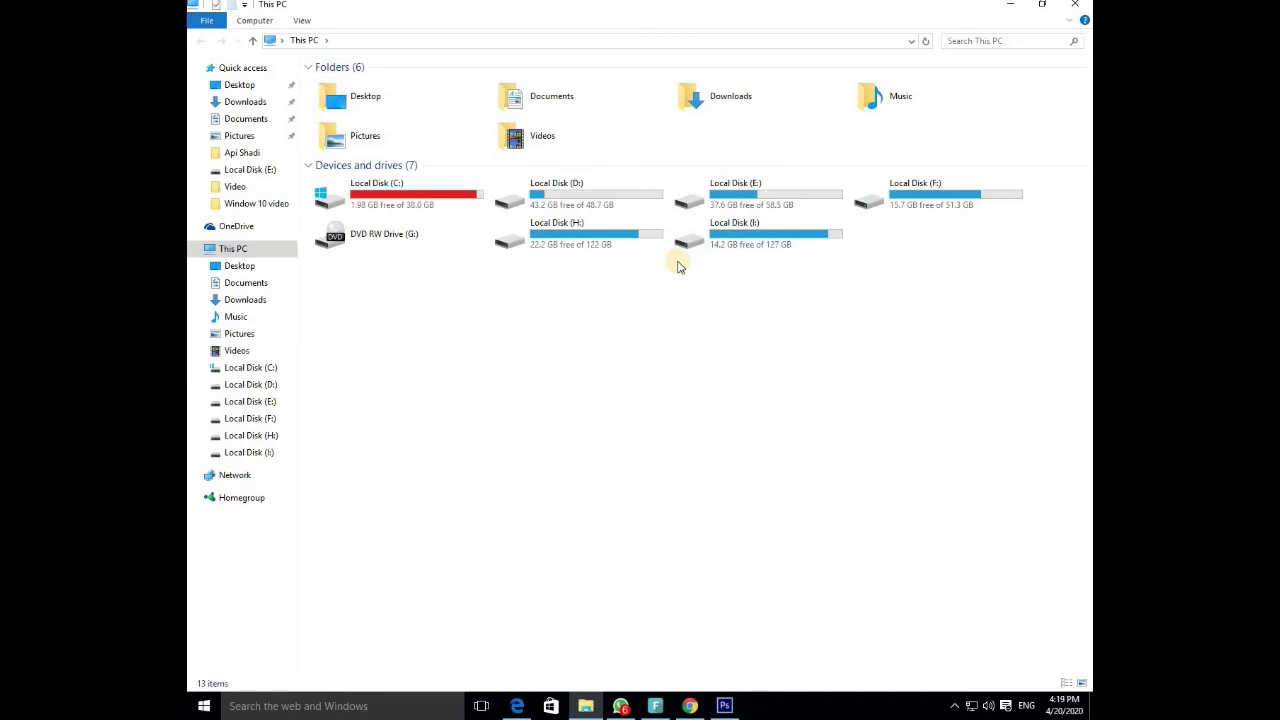
# Open the Users folder on Local Disk (C:) and go into the personal account's folder.
pyautogui.moveTo(422, 200)
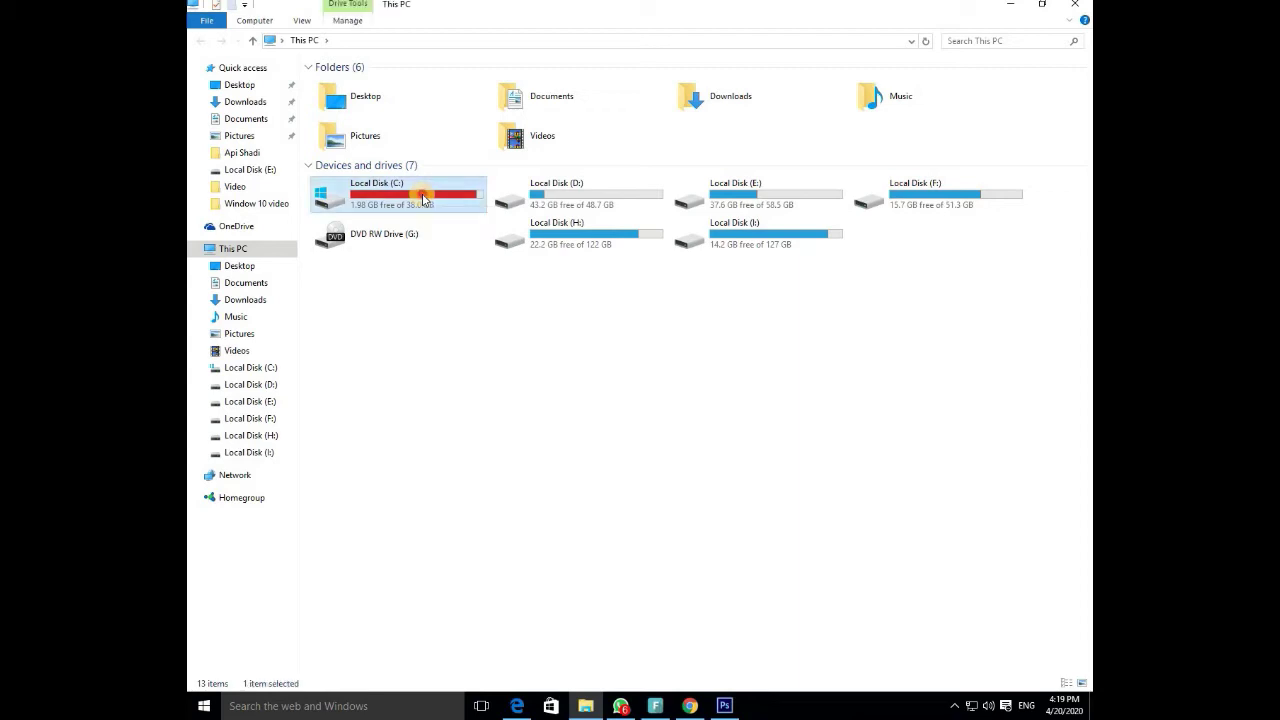
pyautogui.doubleClick(422, 200)
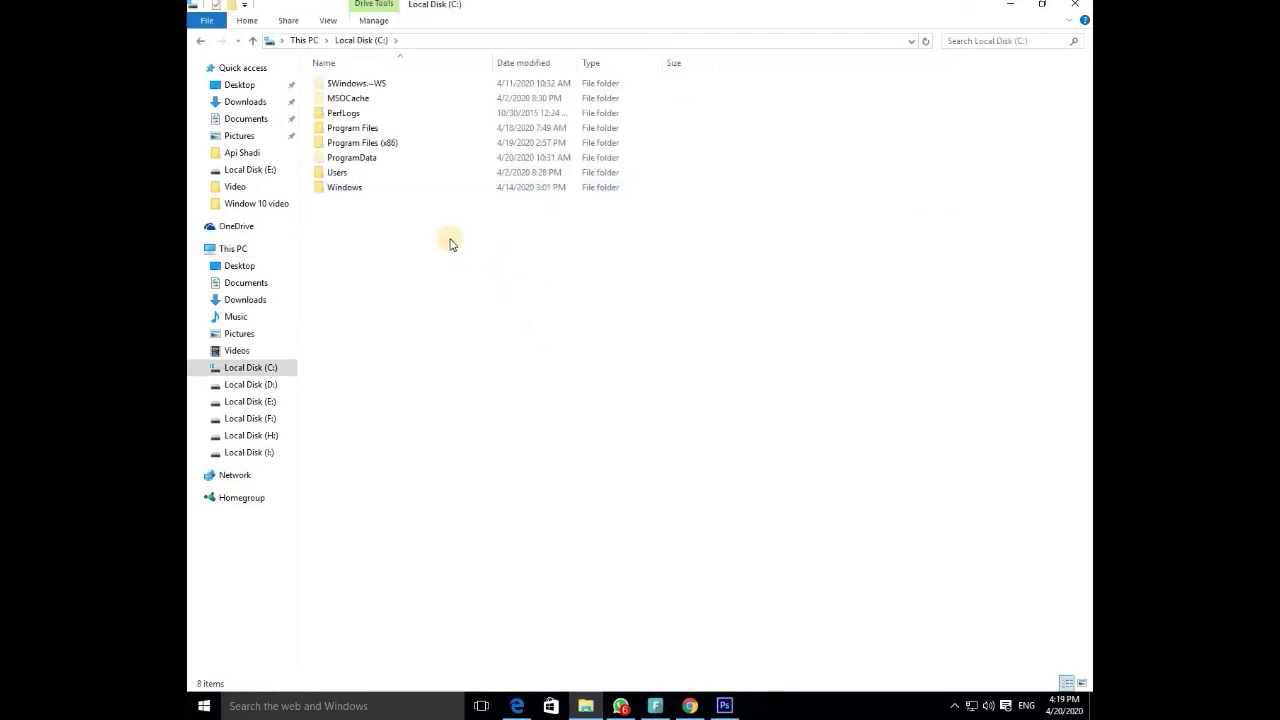
pyautogui.moveTo(315, 165)
pyautogui.mouseDown()
pyautogui.moveTo(366, 183)
pyautogui.moveTo(410, 178)
pyautogui.mouseUp()
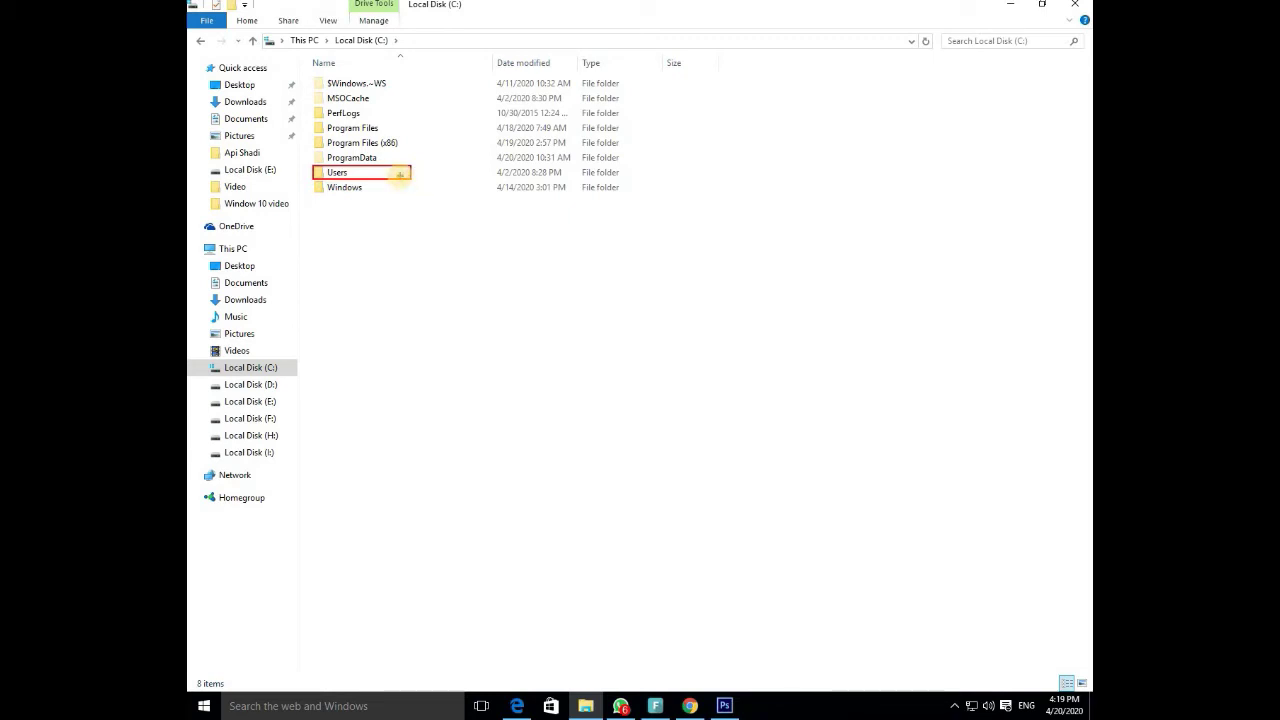
pyautogui.click(370, 173)
pyautogui.doubleClick(371, 175)
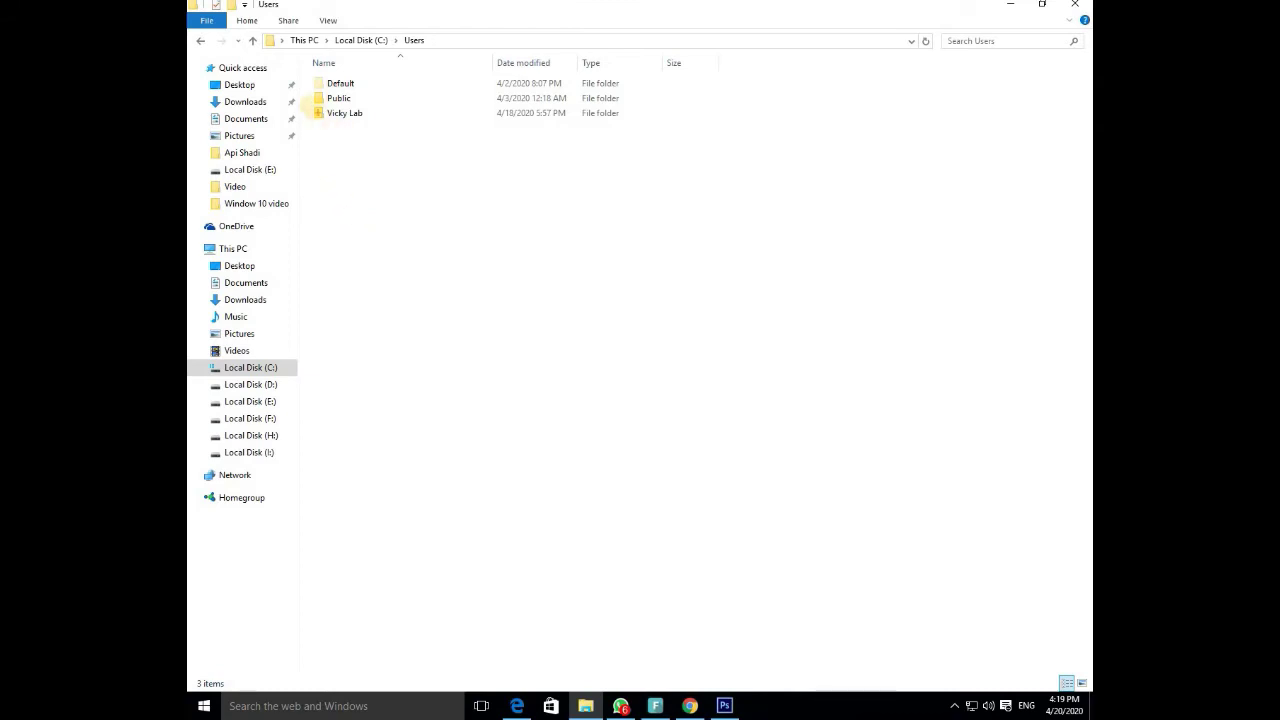
pyautogui.moveTo(314, 105); pyautogui.dragTo(385, 120)
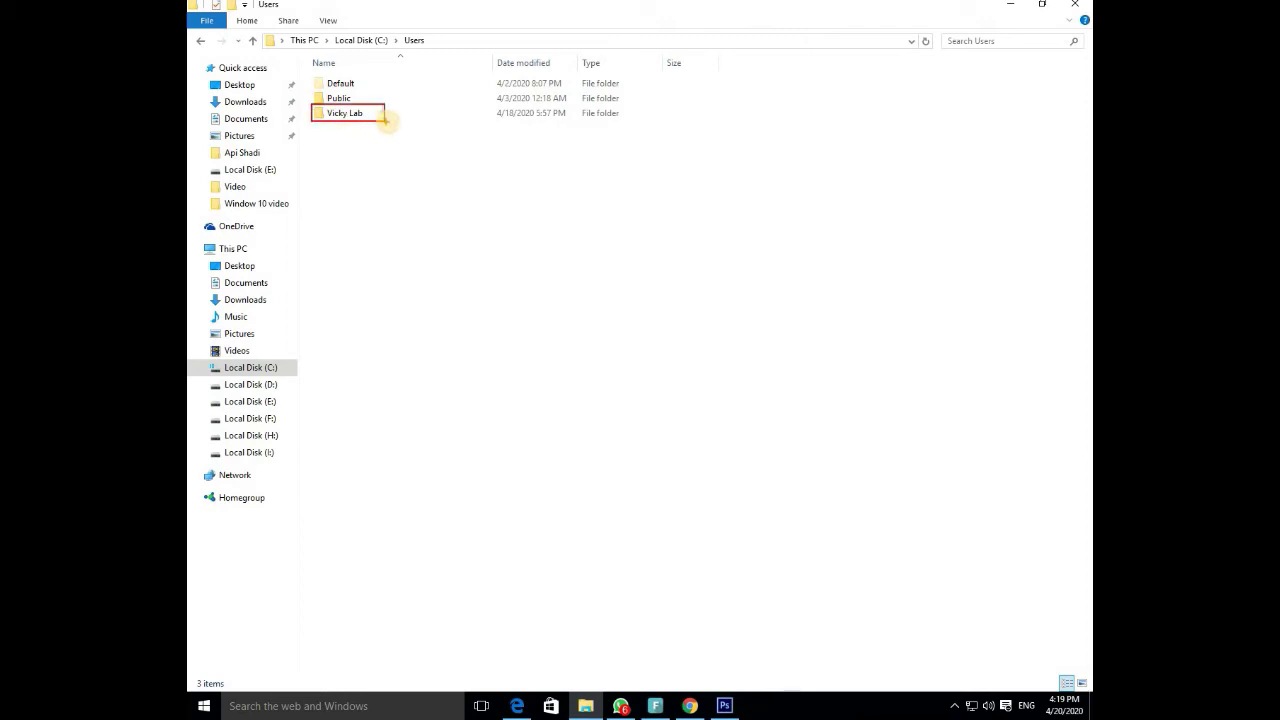
pyautogui.doubleClick(343, 114)
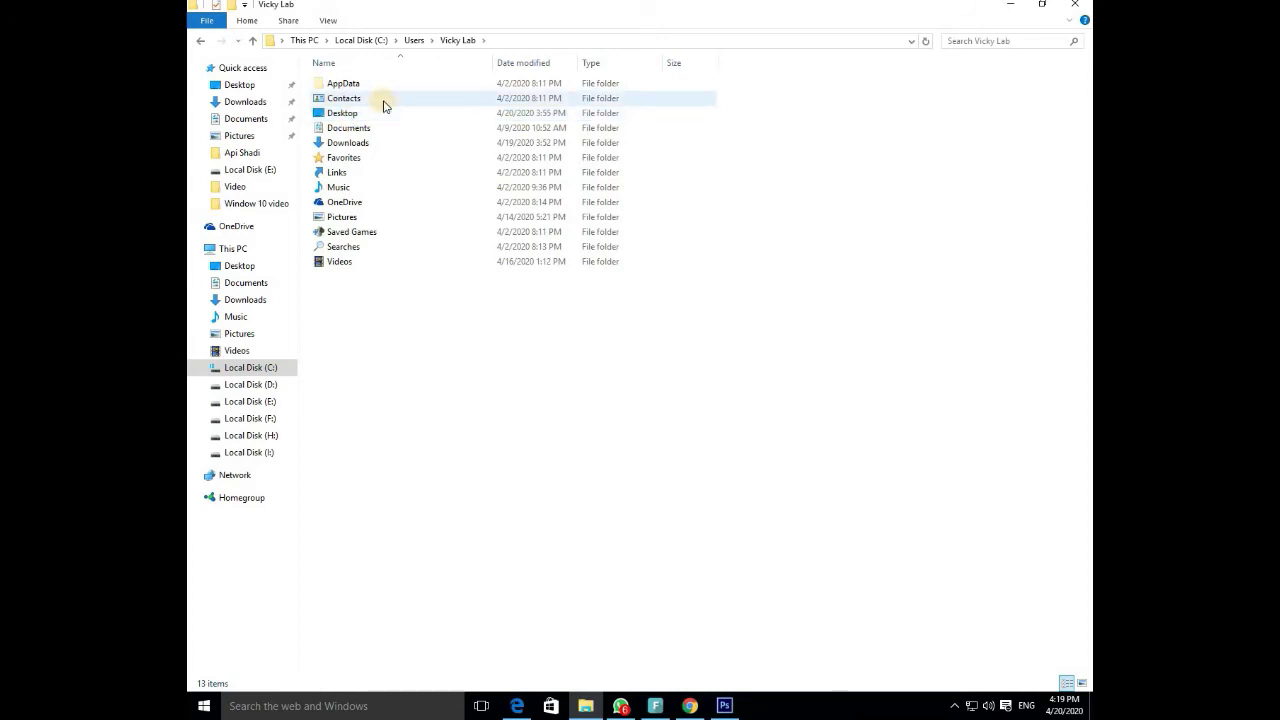
# Open the account's AppData folder and go into its Local subfolder.
pyautogui.click(374, 84)
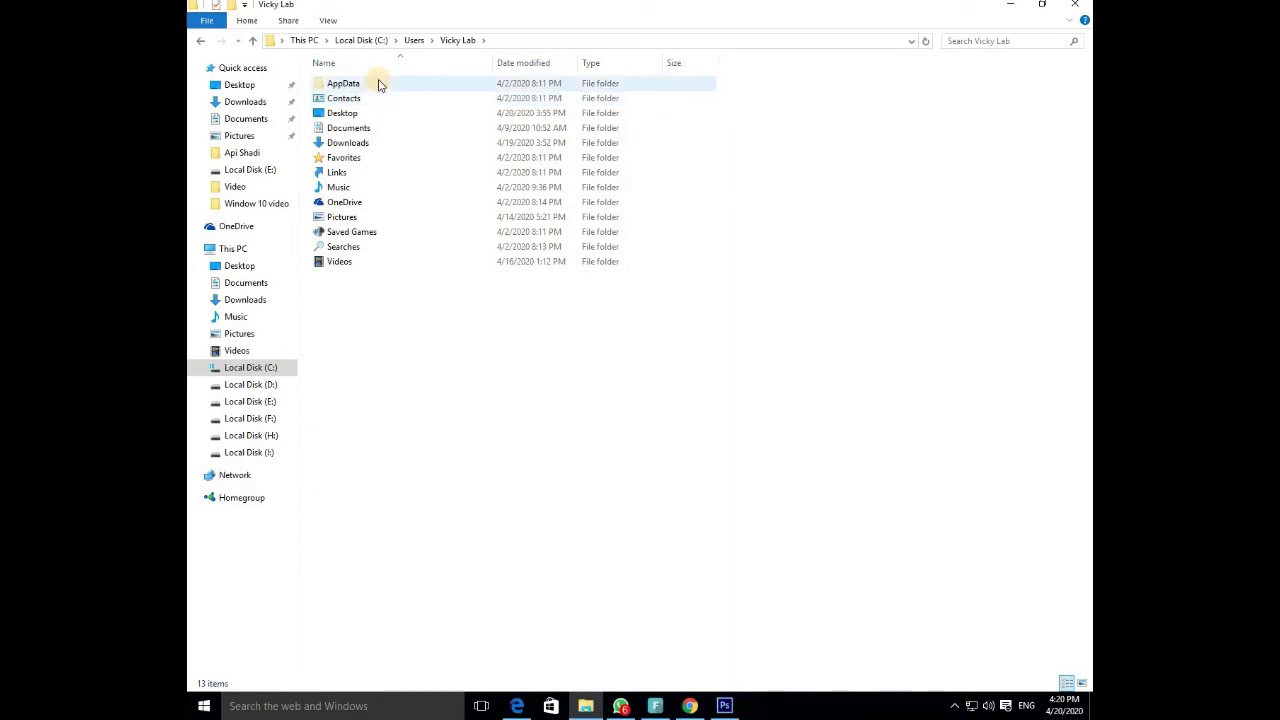
pyautogui.click(362, 99)
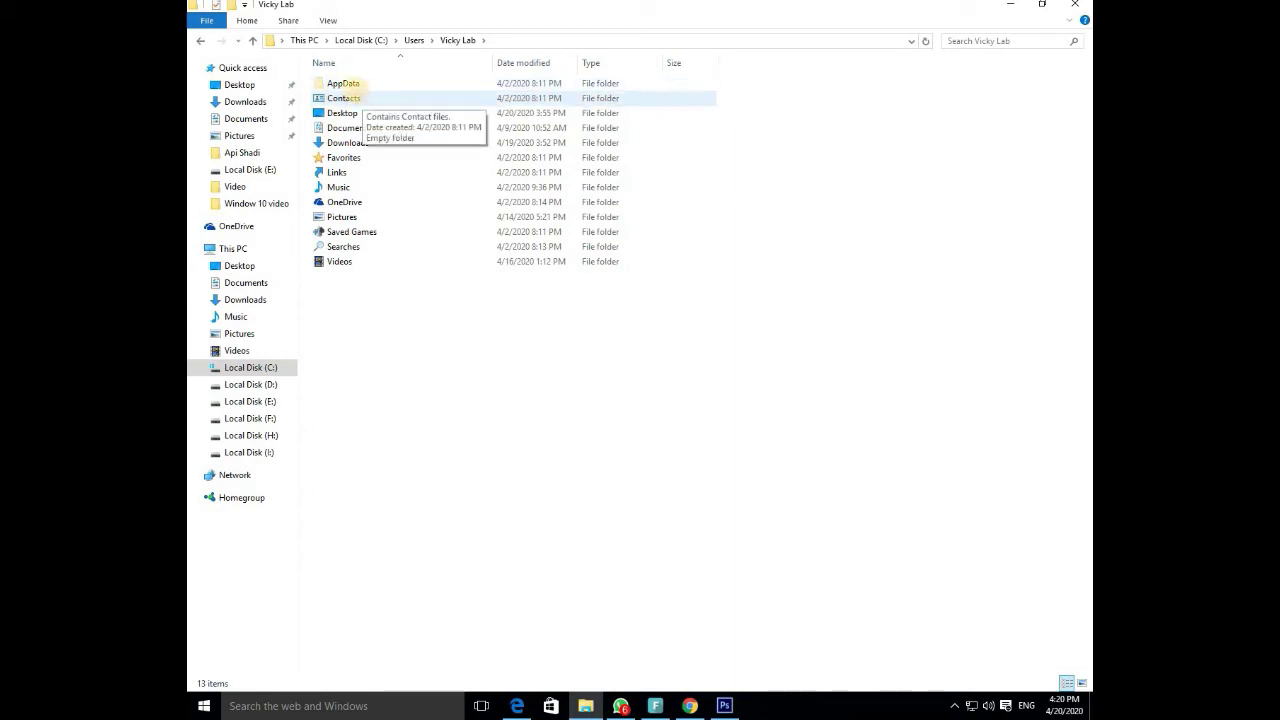
pyautogui.moveTo(313, 75); pyautogui.dragTo(361, 90)
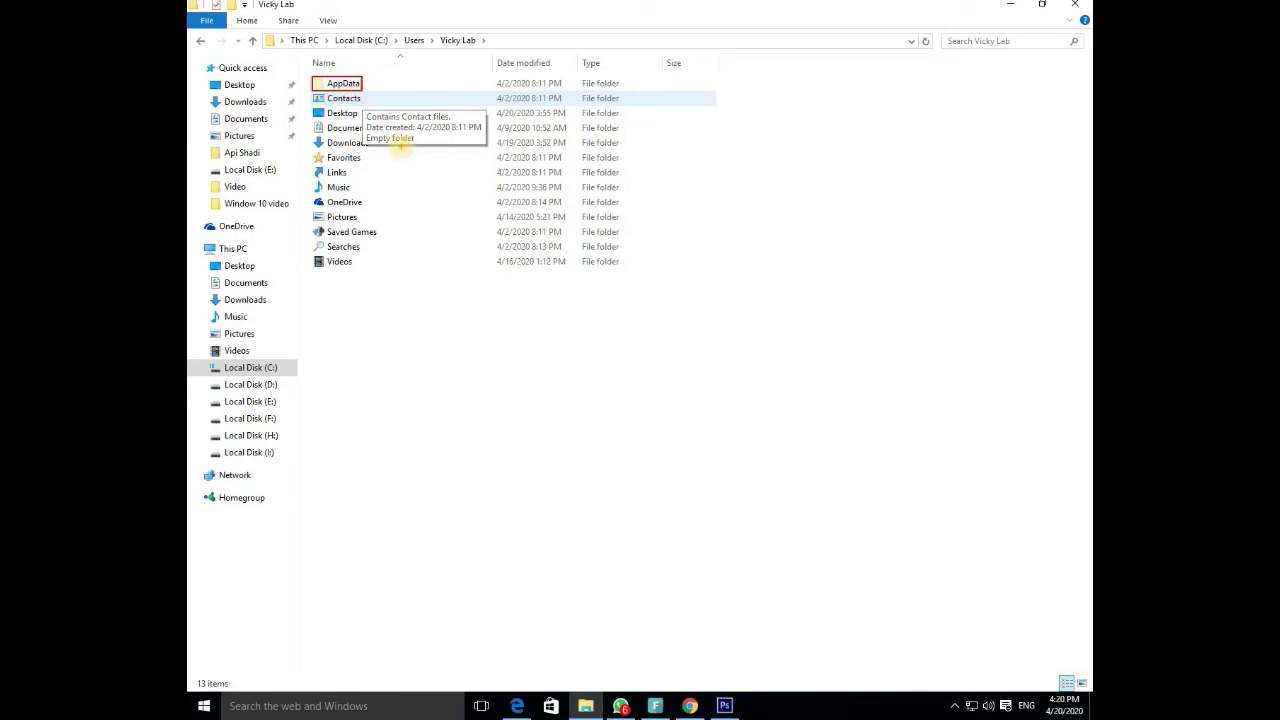
pyautogui.doubleClick(355, 85)
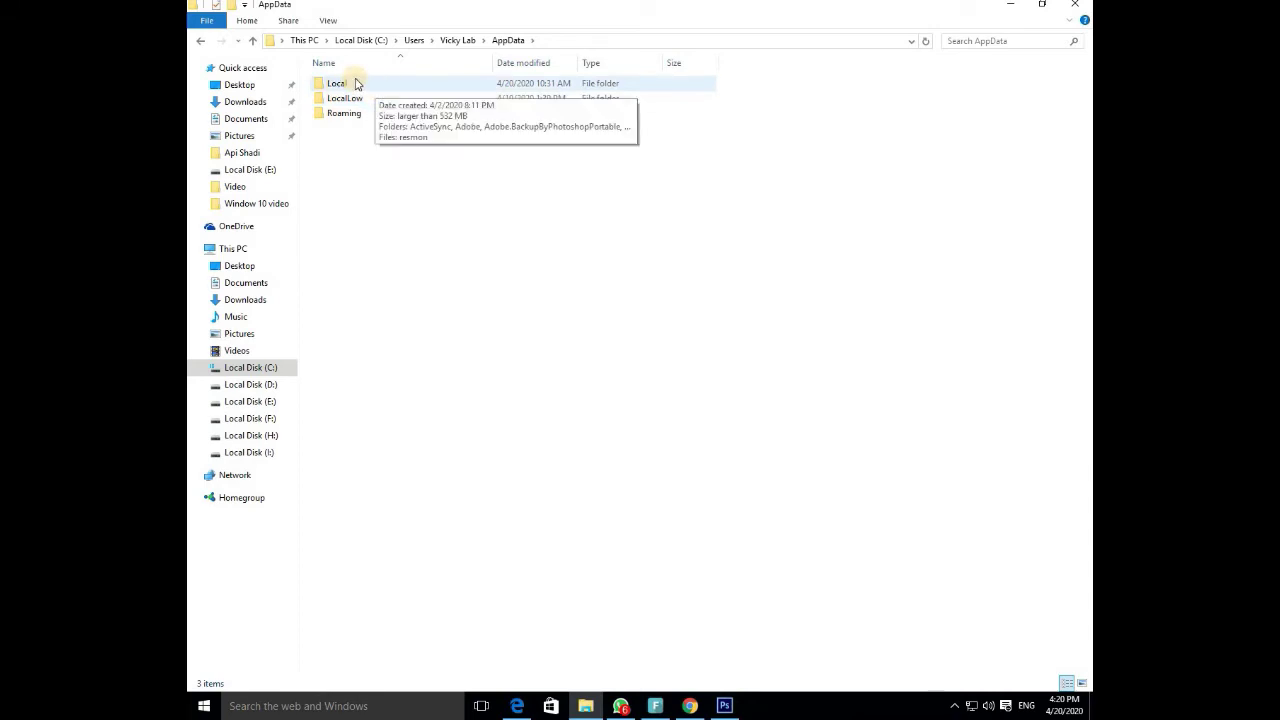
pyautogui.moveTo(311, 73); pyautogui.dragTo(350, 92)
pyautogui.doubleClick(357, 83)
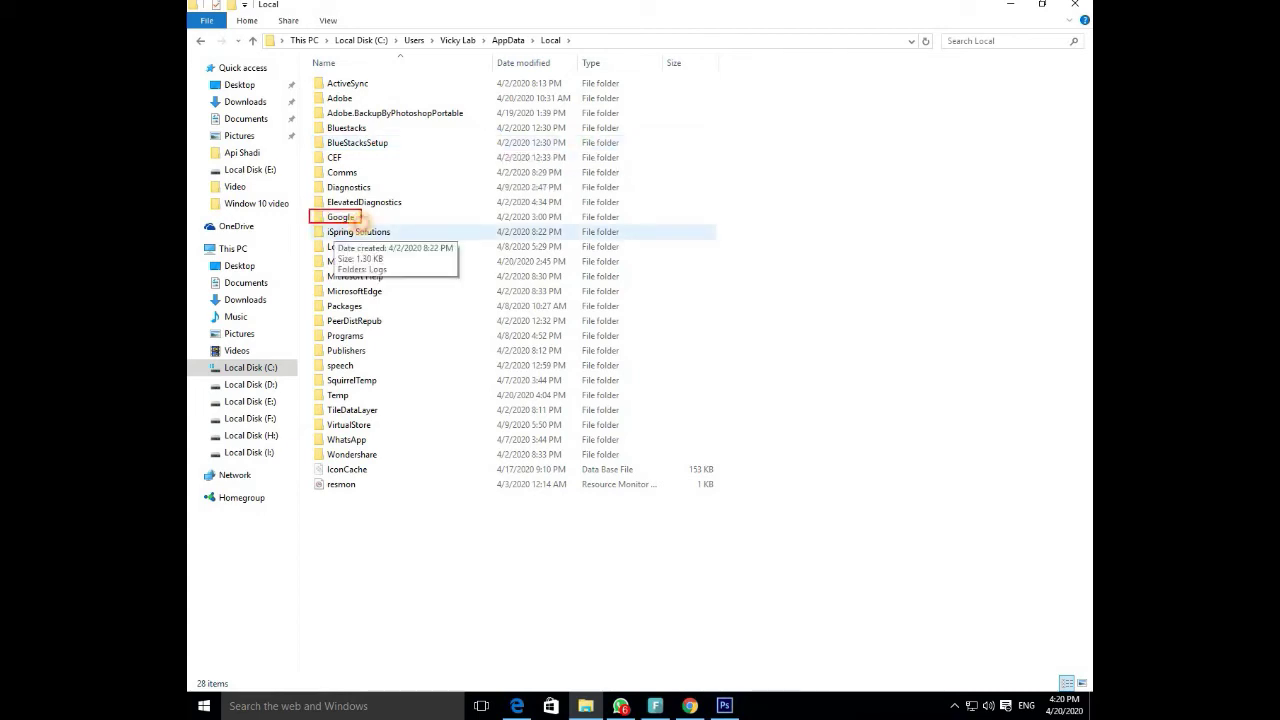
# Open the Google folder inside Local and go into its Chrome subfolder.
pyautogui.doubleClick(336, 216)
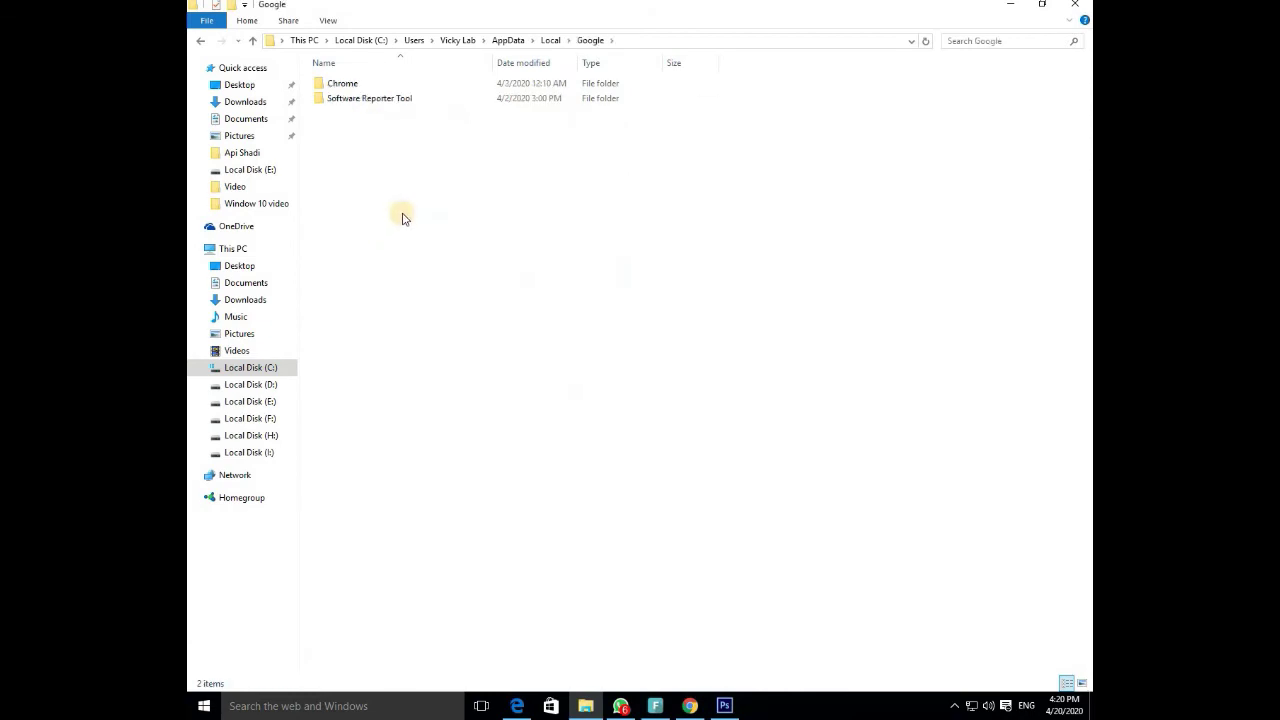
pyautogui.click(342, 83)
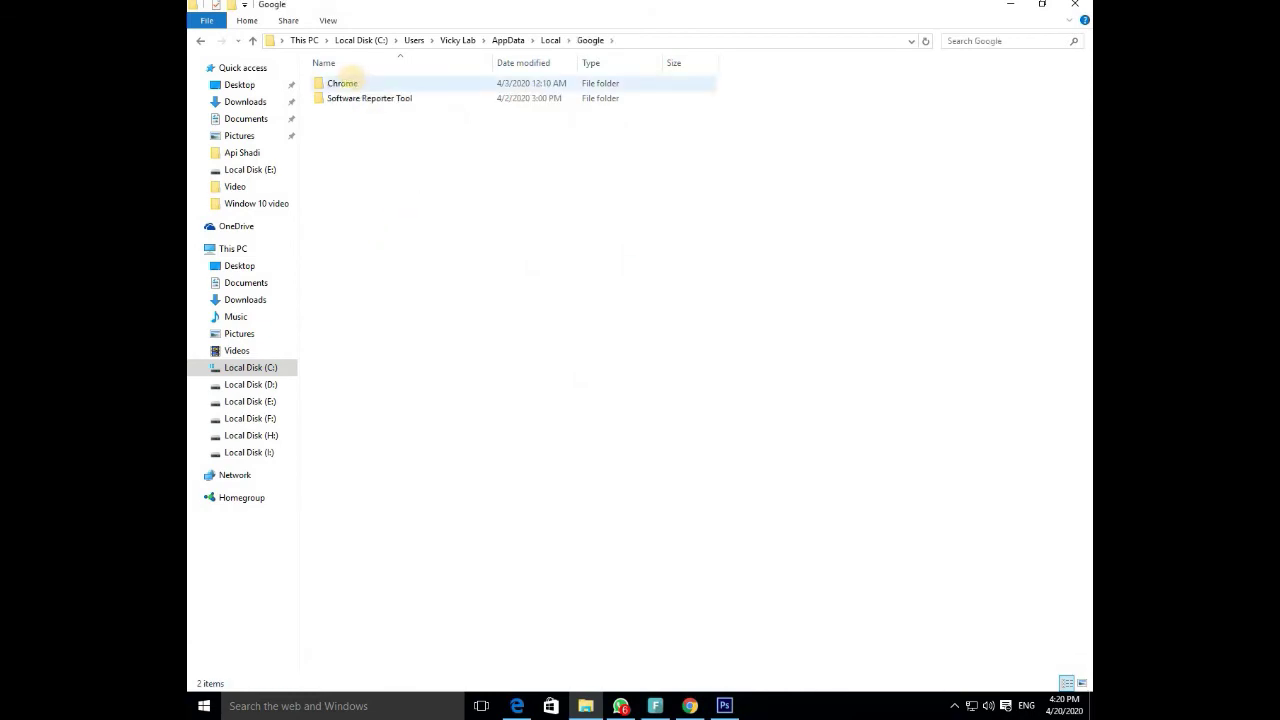
pyautogui.moveTo(310, 77); pyautogui.dragTo(366, 89)
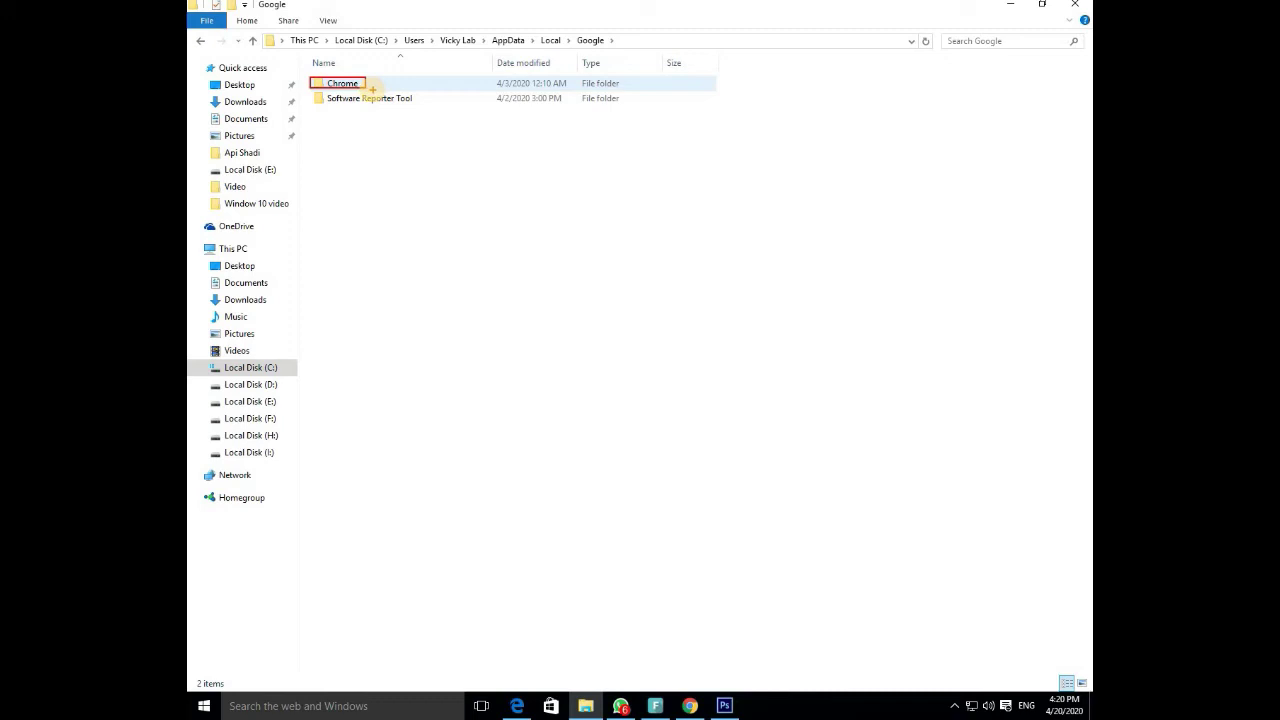
pyautogui.doubleClick(350, 84)
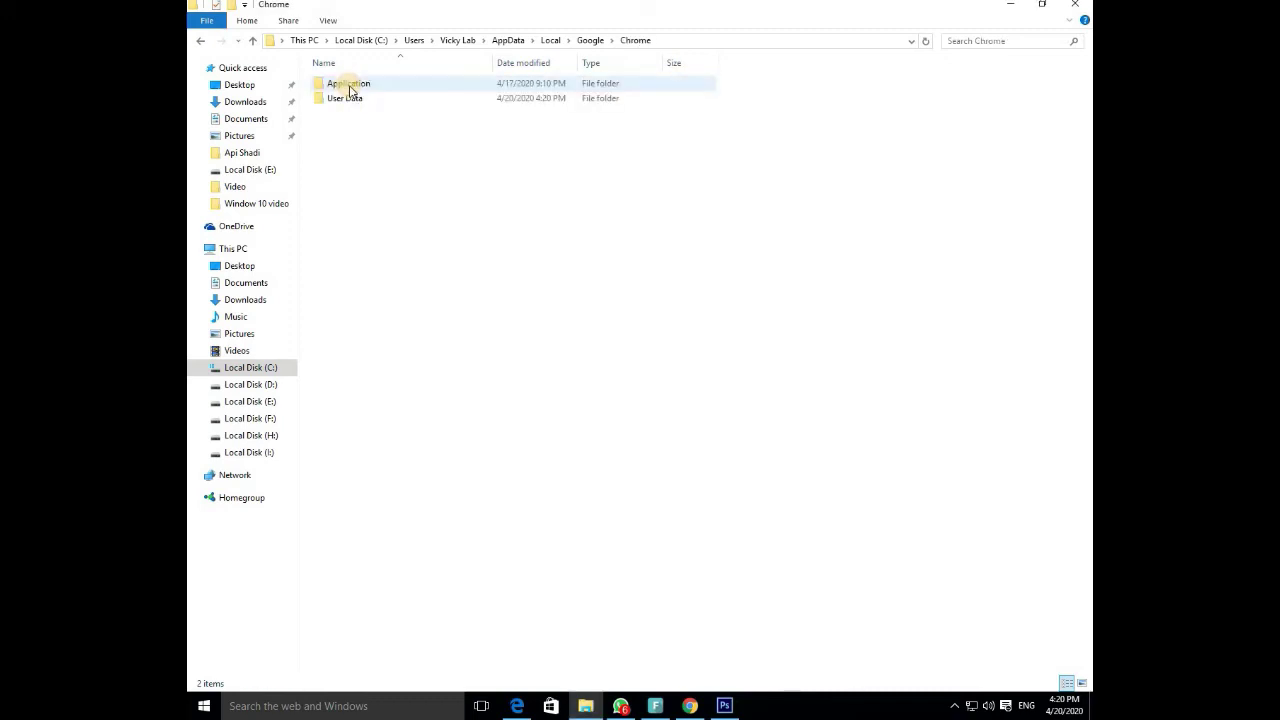
pyautogui.moveTo(311, 91); pyautogui.dragTo(369, 106)
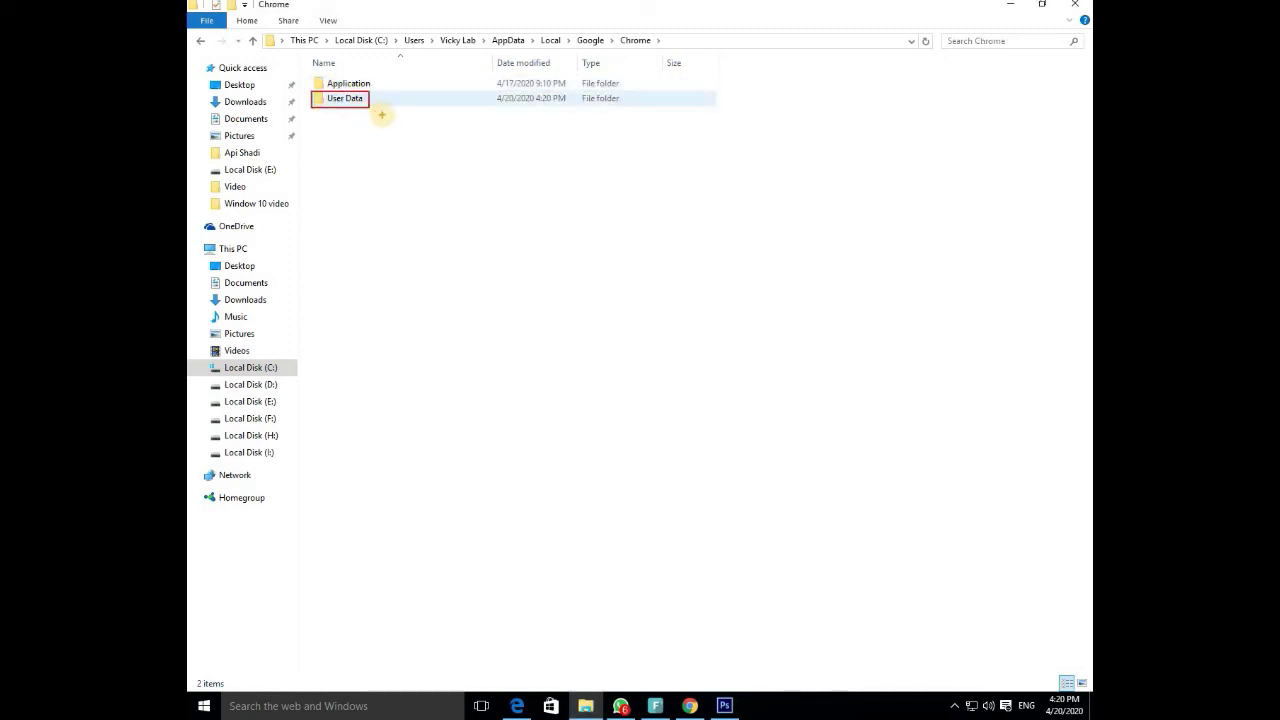
# Go into Chrome's User Data folder and open the advanced security settings of its SwReporter folder.
pyautogui.doubleClick(369, 97)
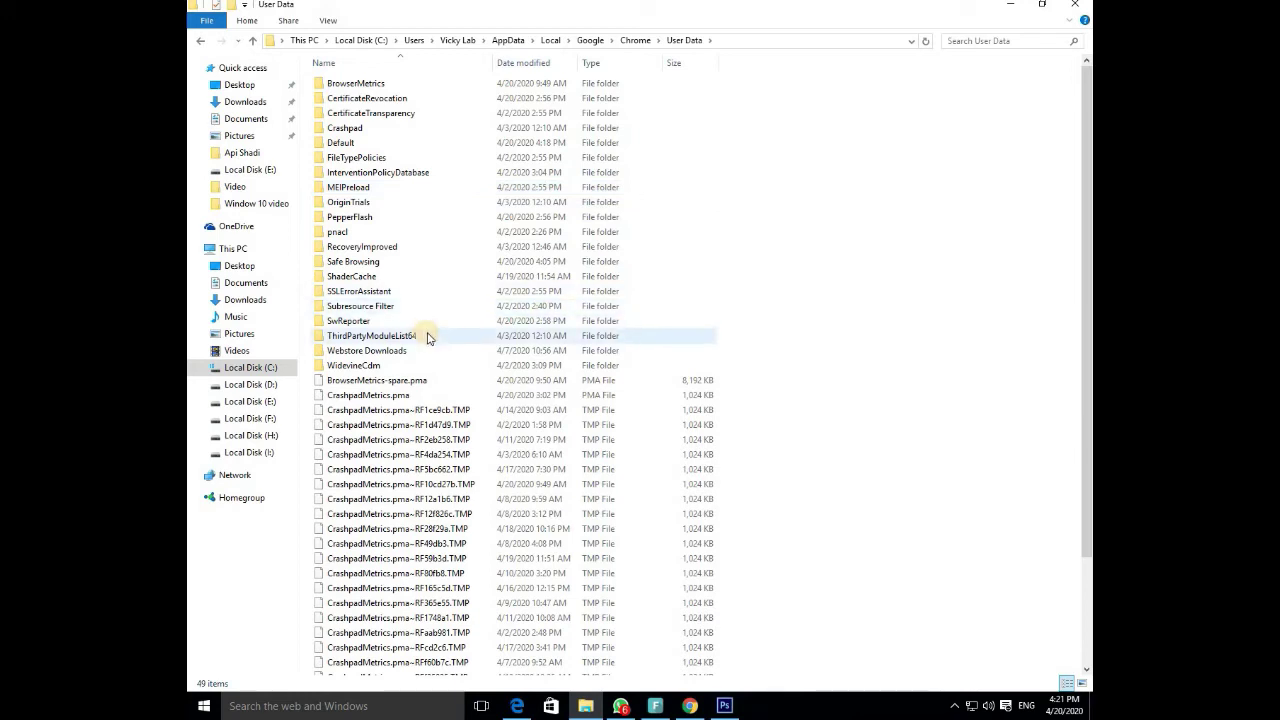
pyautogui.click(390, 322)
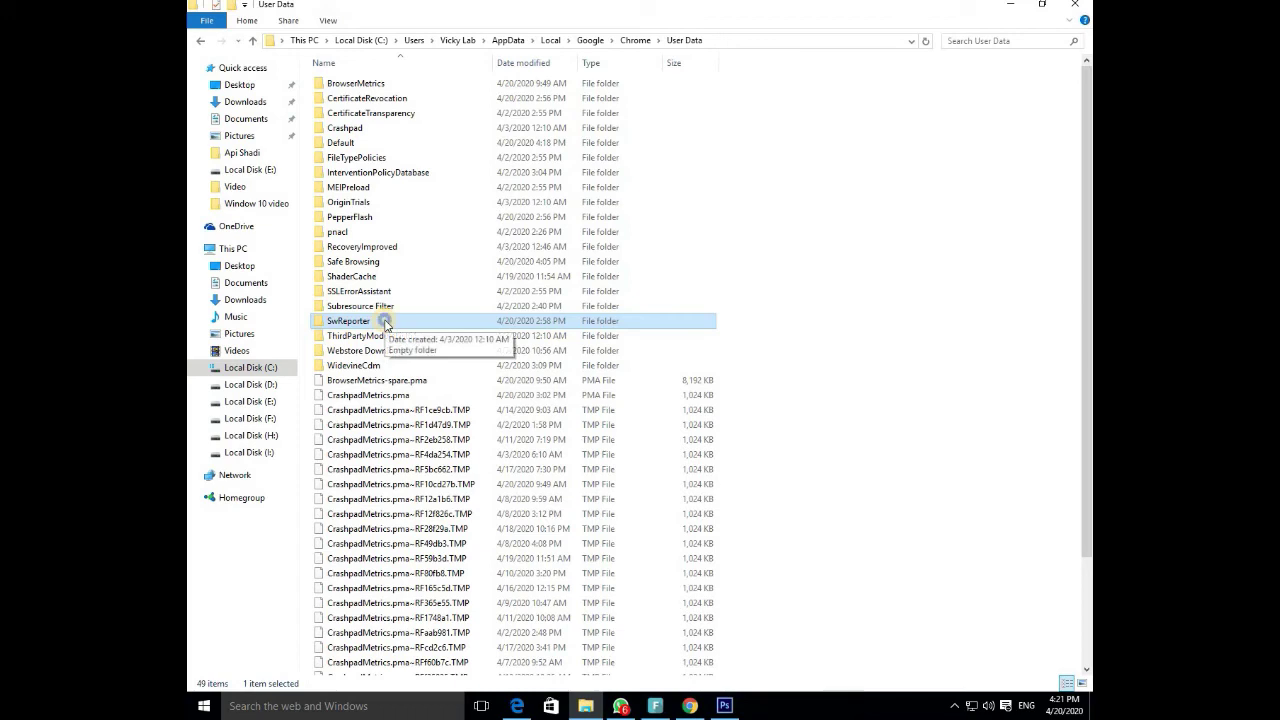
pyautogui.rightClick(391, 324)
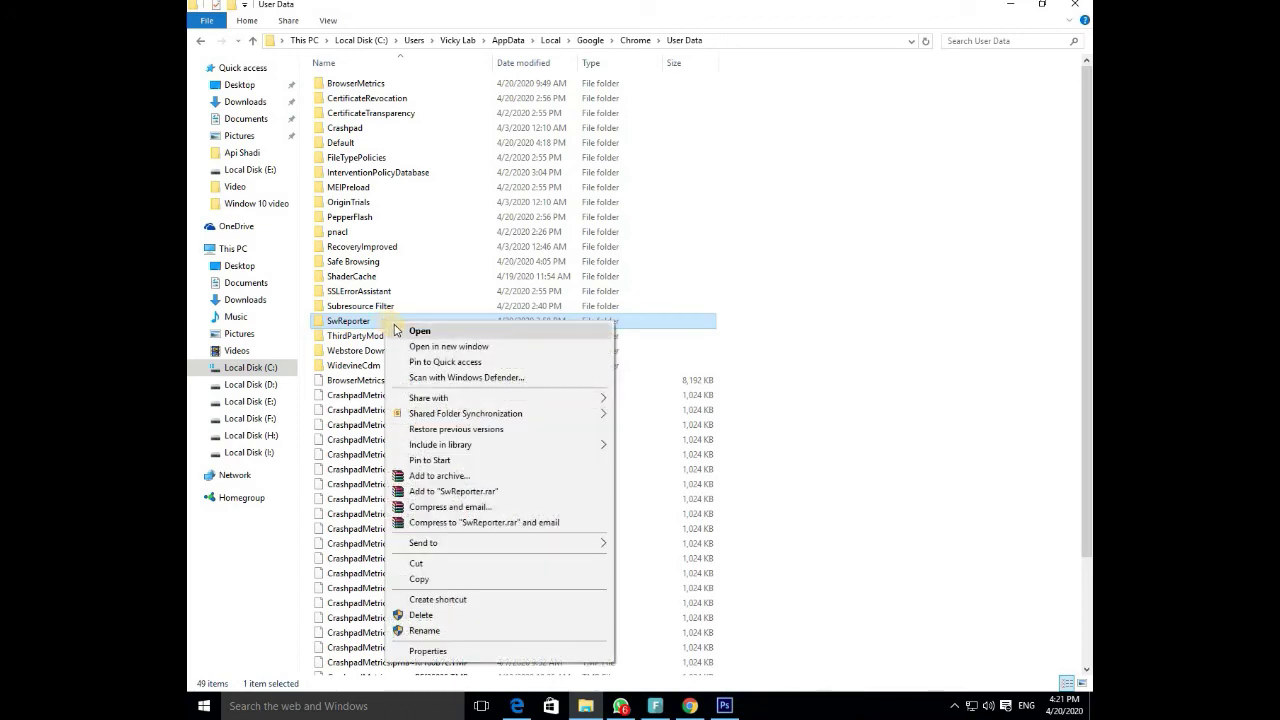
pyautogui.click(474, 652)
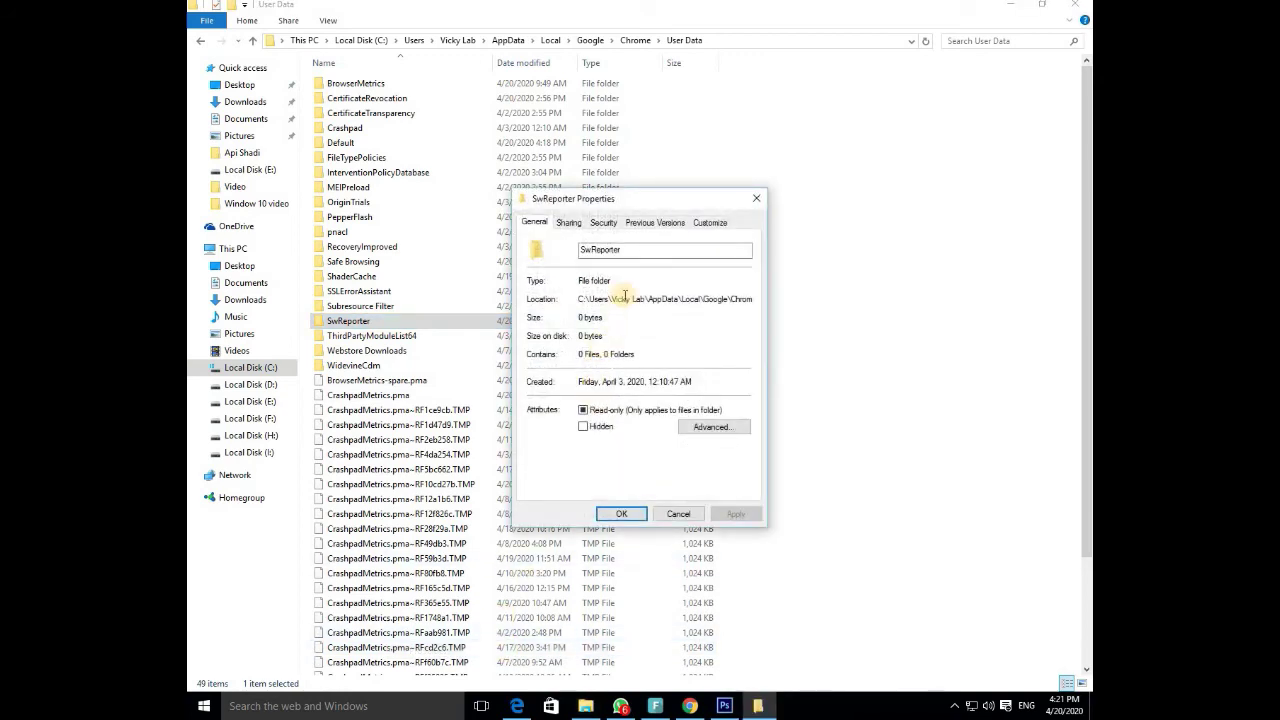
pyautogui.moveTo(648, 204); pyautogui.dragTo(590, 121)
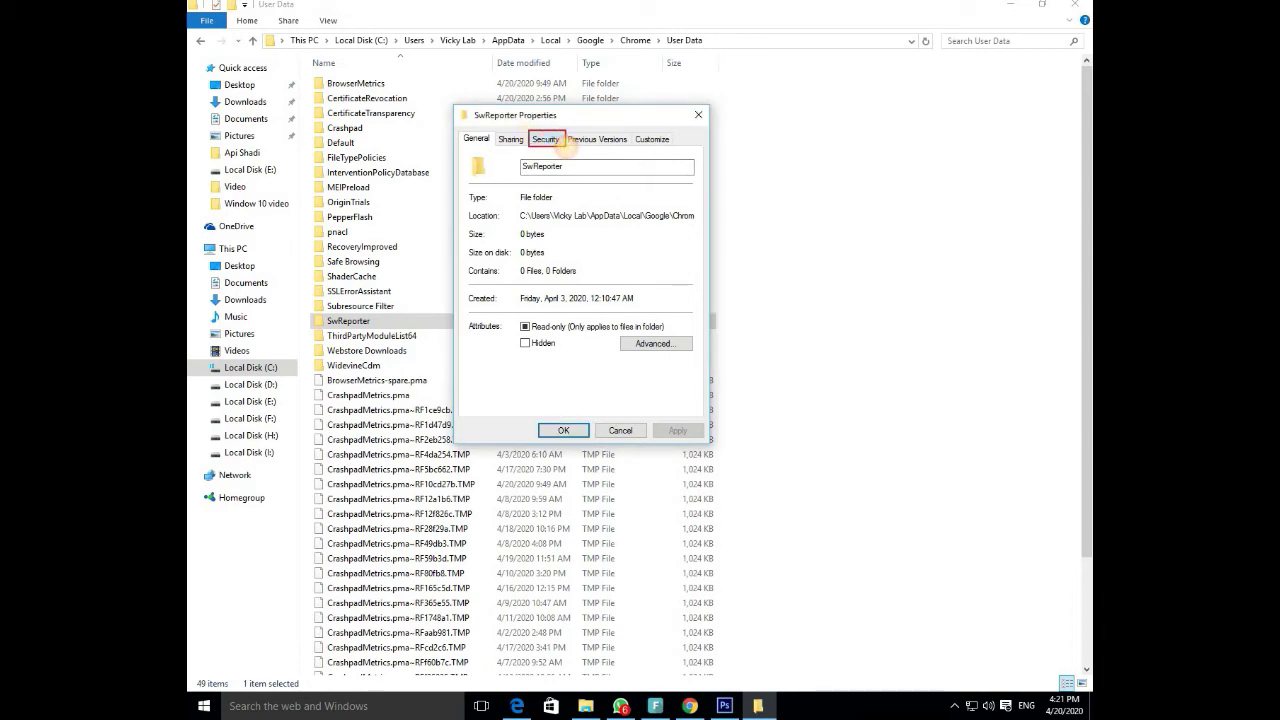
pyautogui.click(546, 141)
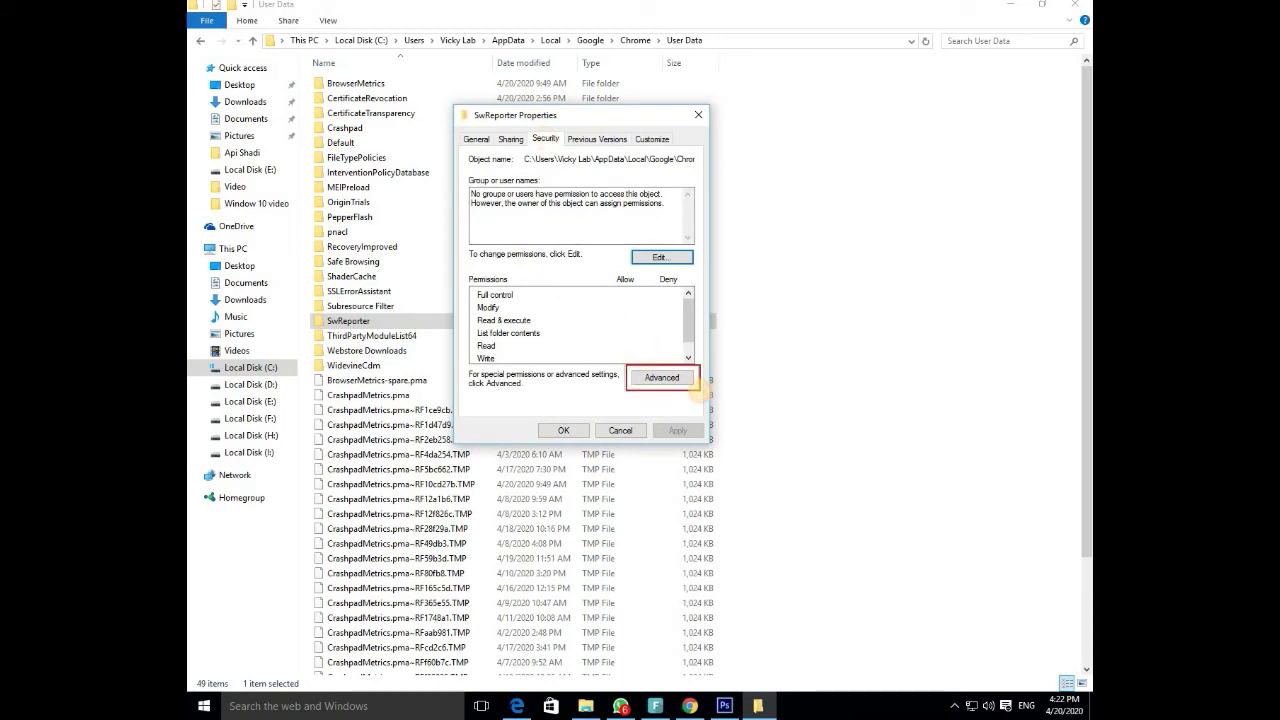
pyautogui.click(661, 377)
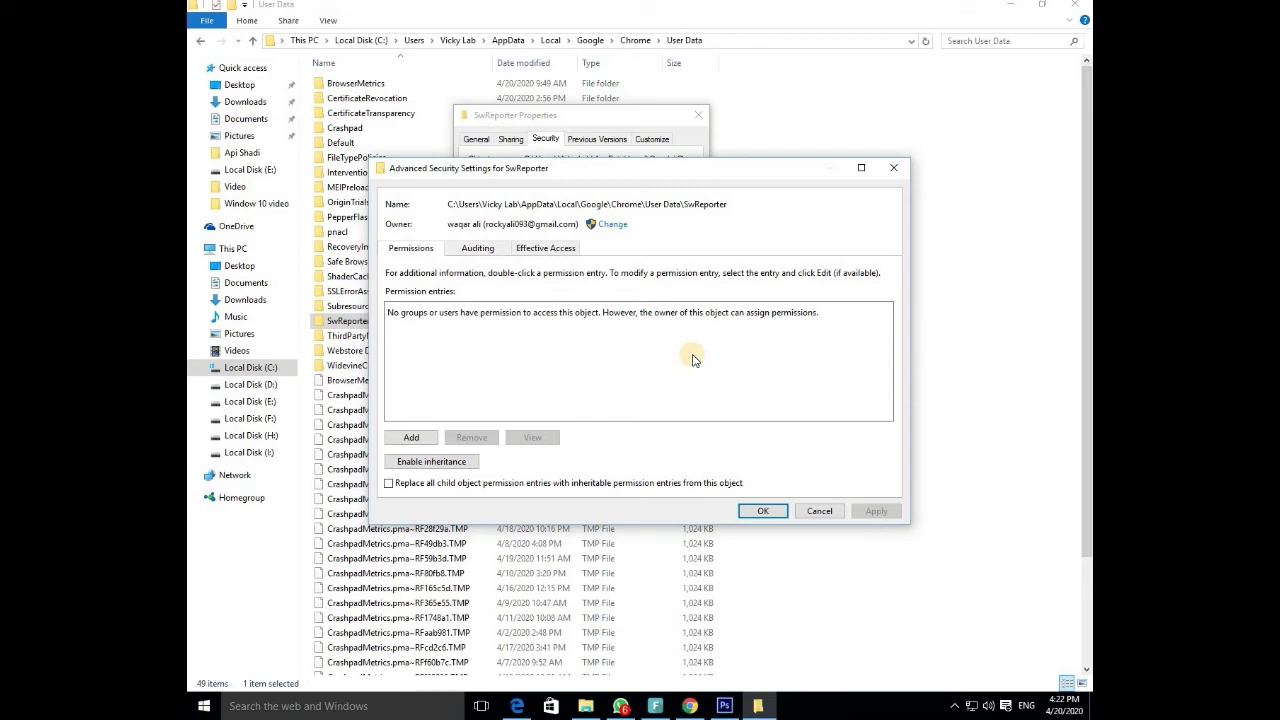
# Try to apply disabled permission inheritance to the SwReporter folder.
pyautogui.hotkey('alt', 'e')
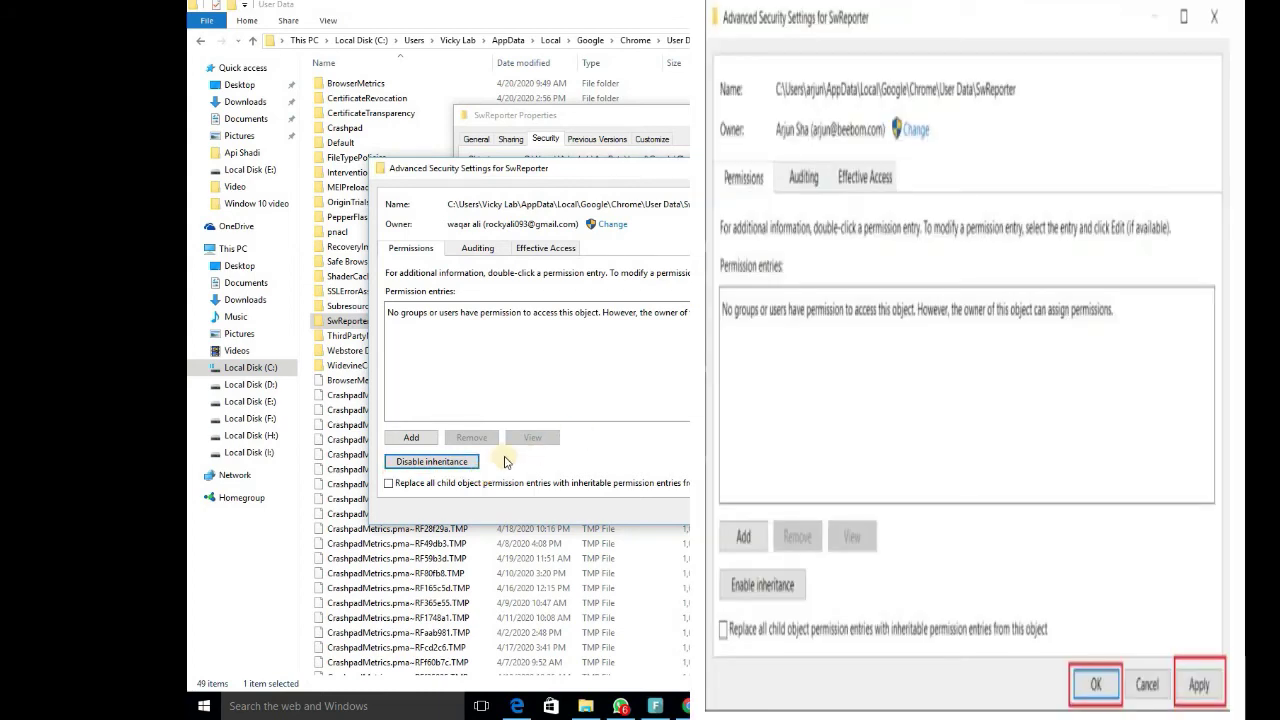
pyautogui.click(461, 462)
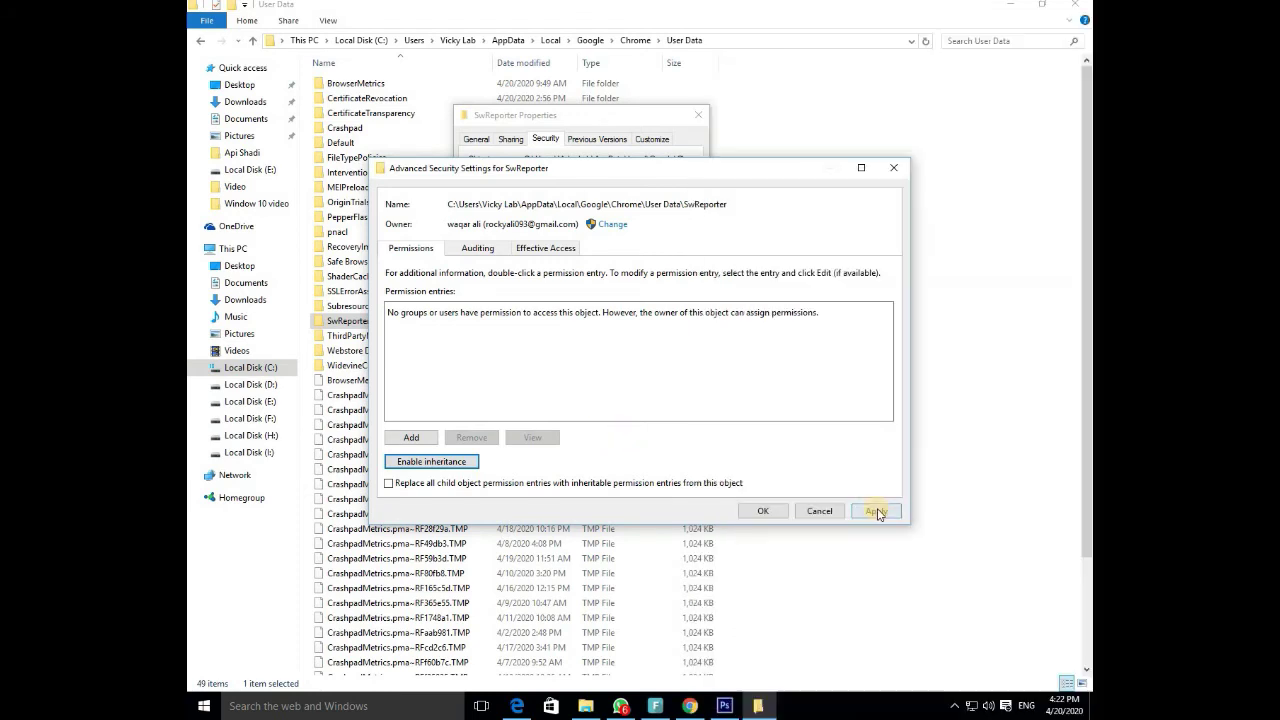
pyautogui.click(876, 511)
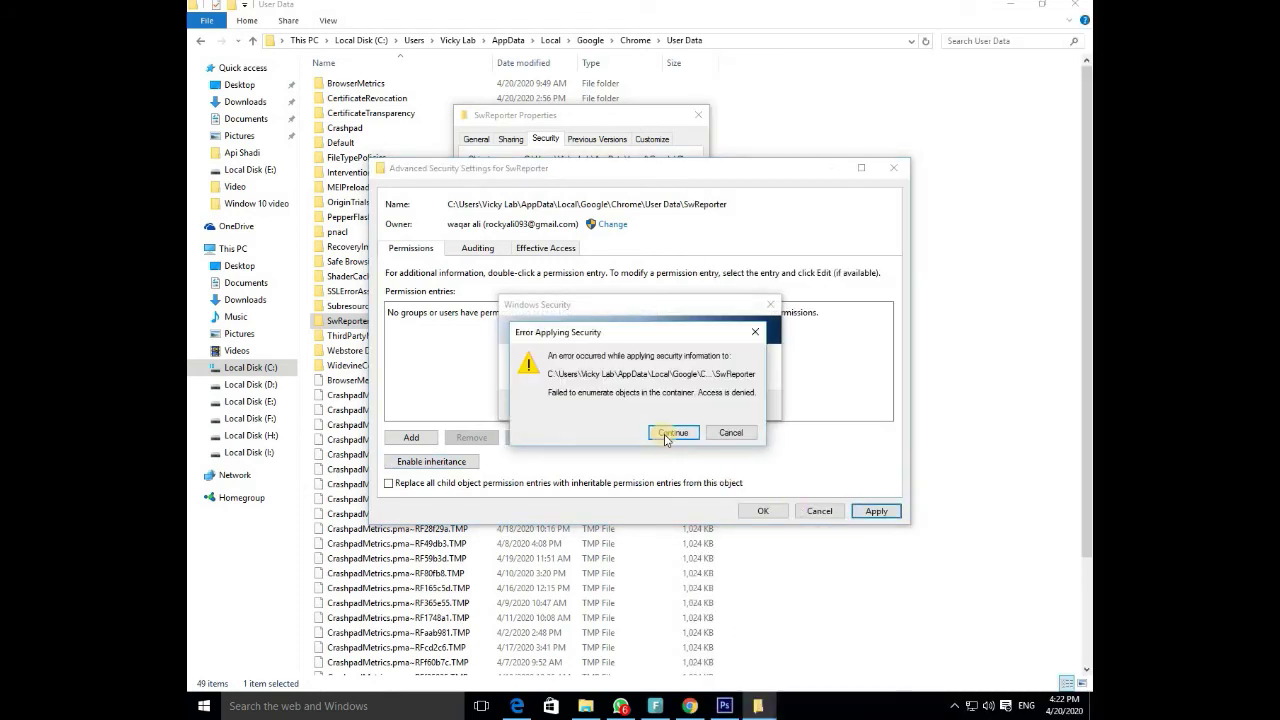
pyautogui.click(667, 436)
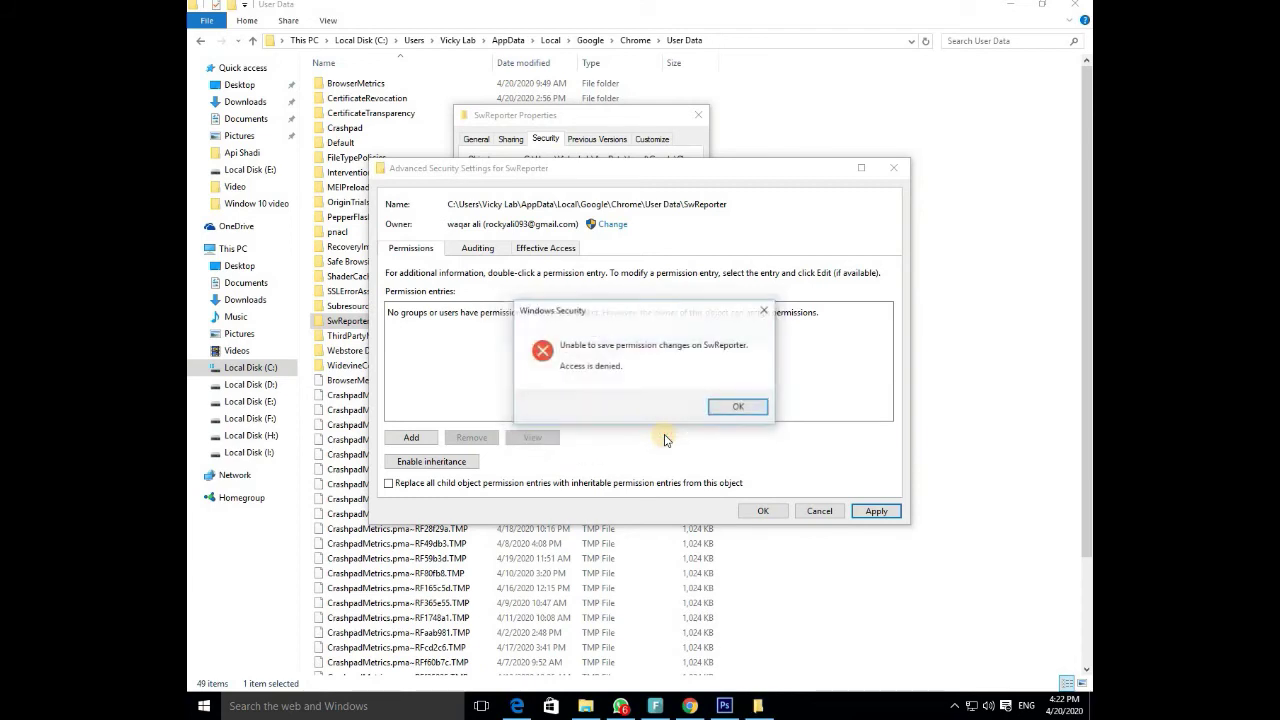
pyautogui.click(765, 410)
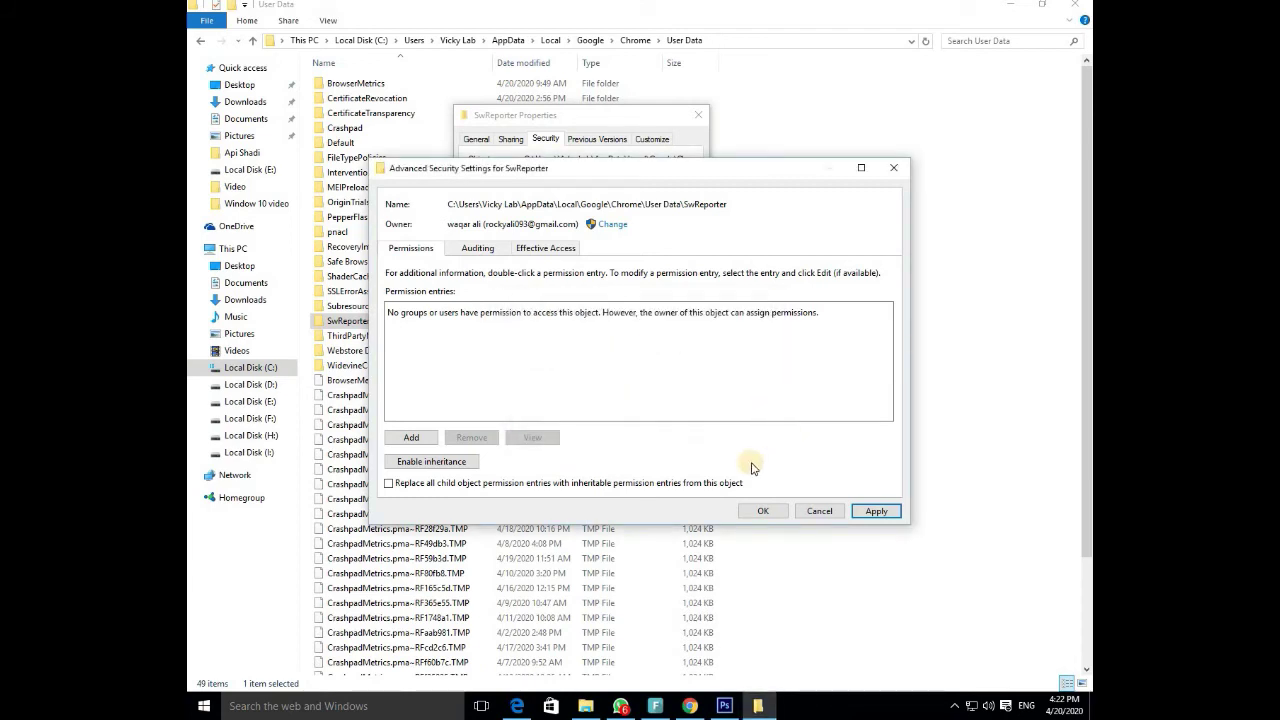
# Try once more to confirm SwReporter's advanced security settings, then cancel applying them.
pyautogui.click(776, 515)
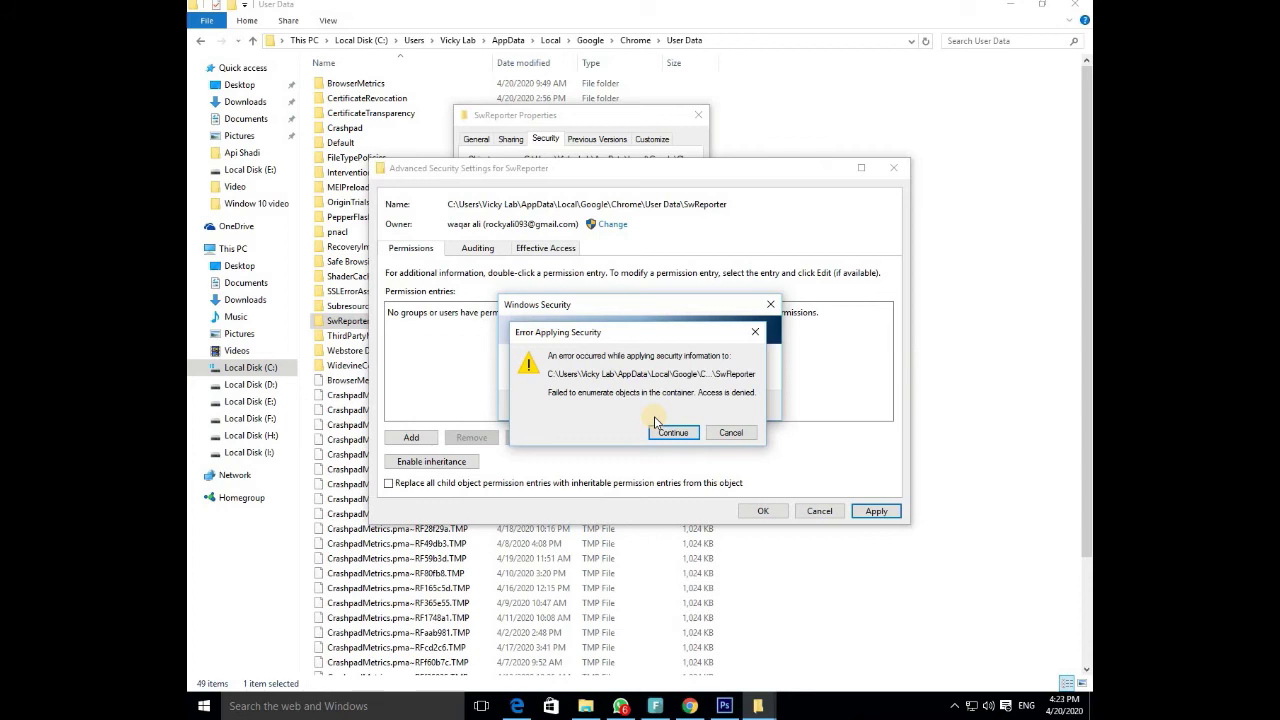
pyautogui.click(733, 433)
pyautogui.click(733, 433)
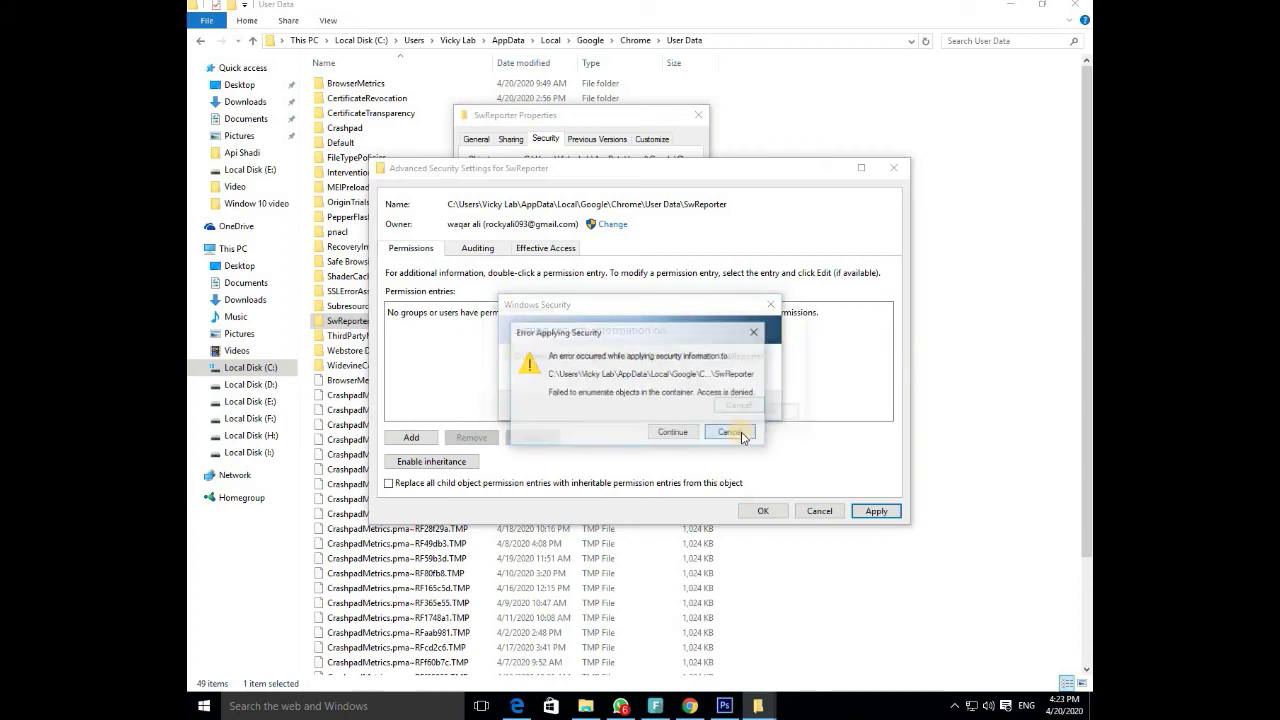
pyautogui.click(775, 418)
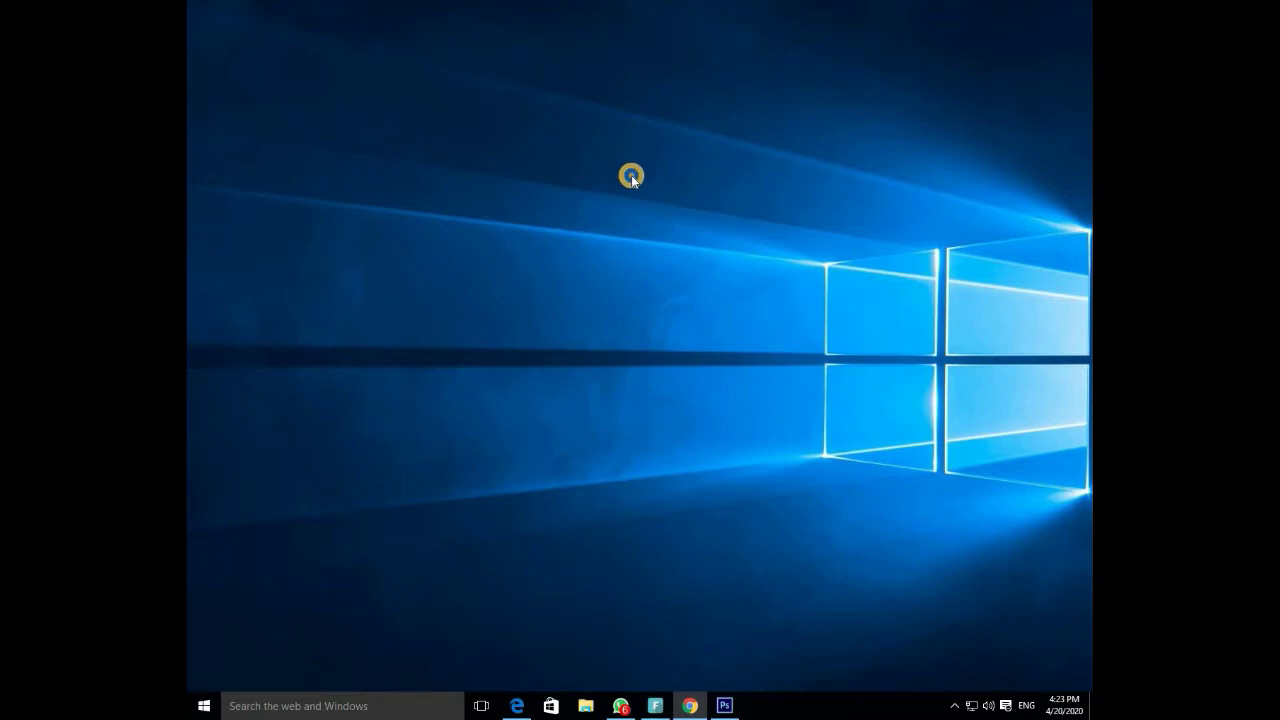
pyautogui.rightClick(614, 172)
pyautogui.click(676, 211)
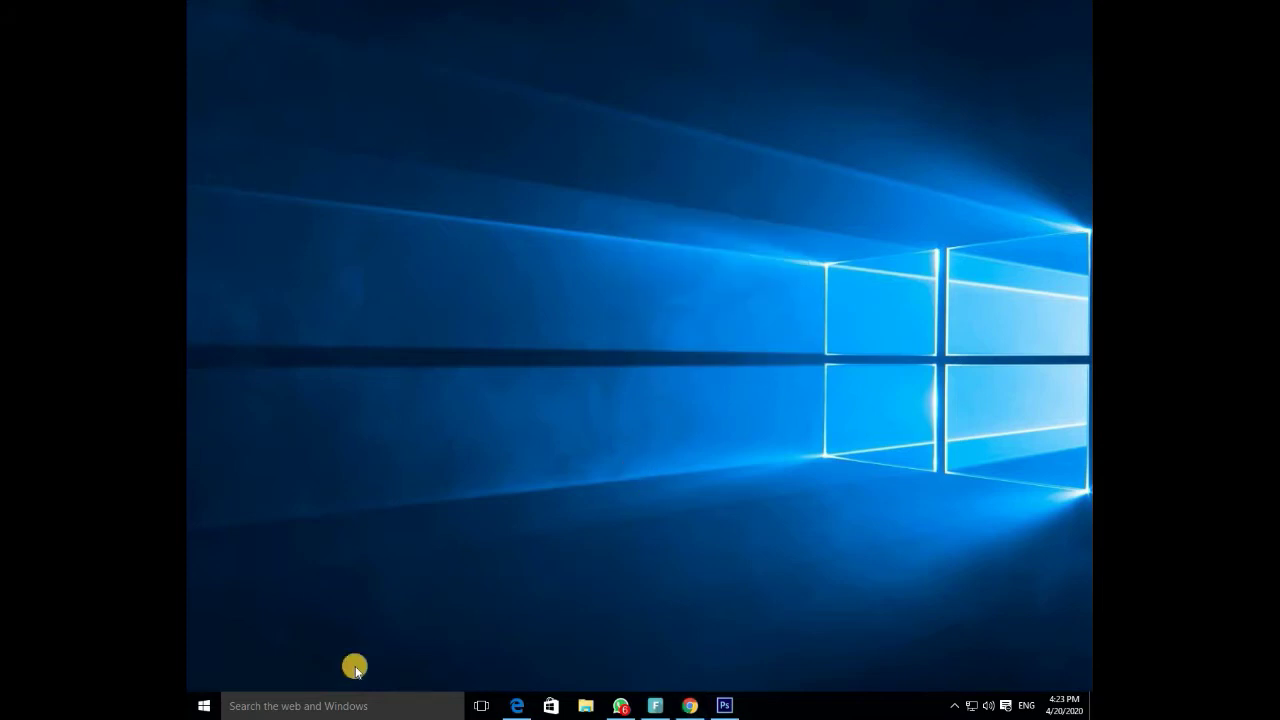
pyautogui.click(318, 706)
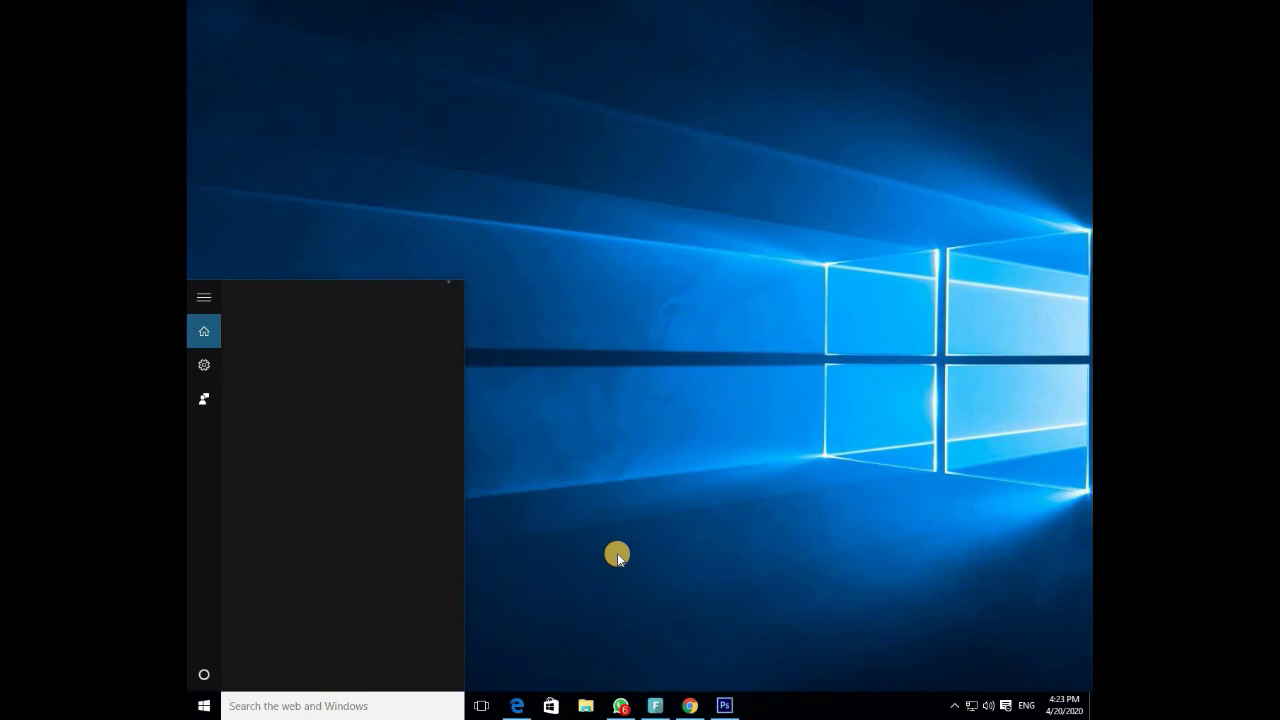
pyautogui.write('regedit')
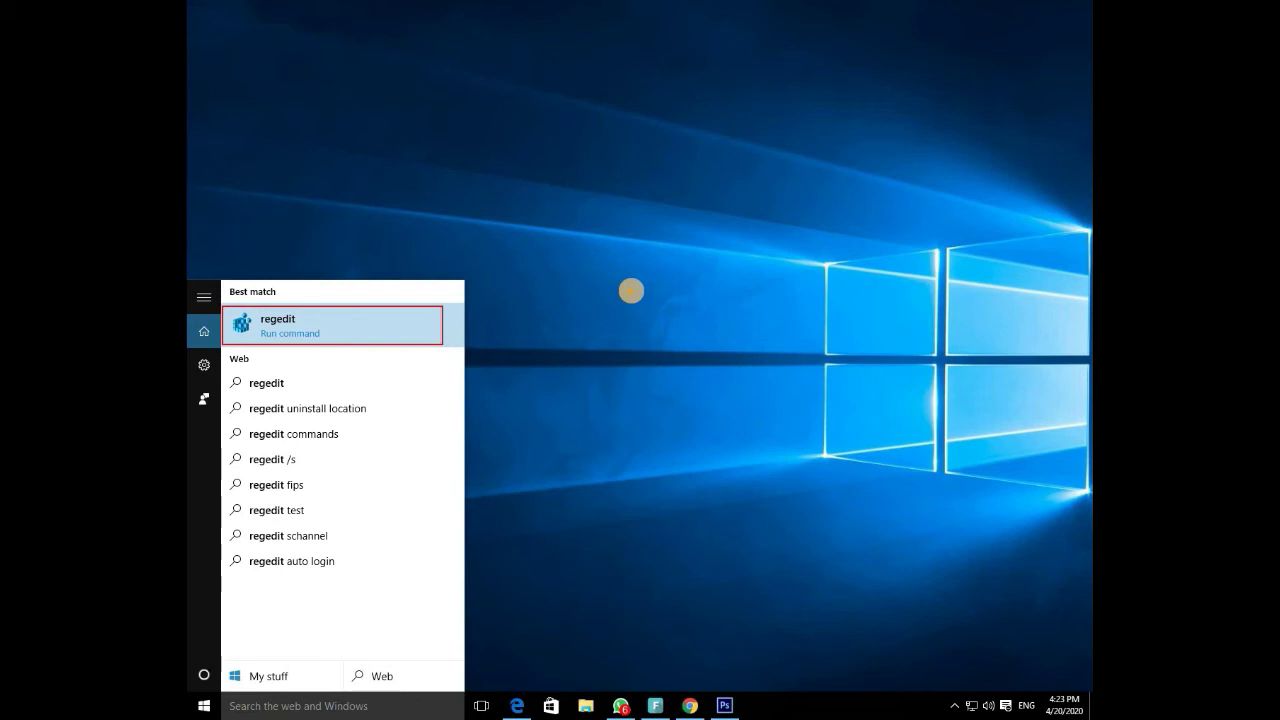
pyautogui.click(617, 553)
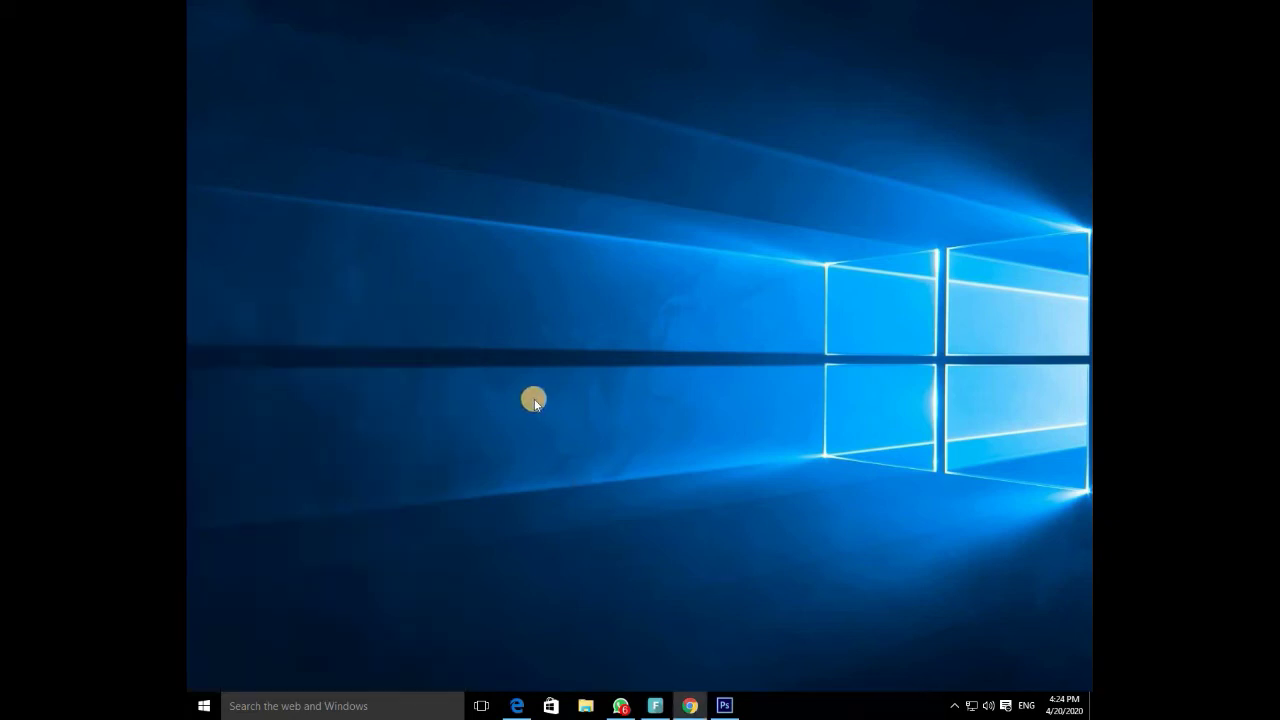
# Launch the Registry Editor by running the regedit command from the Run dialog.
pyautogui.press('super+r')
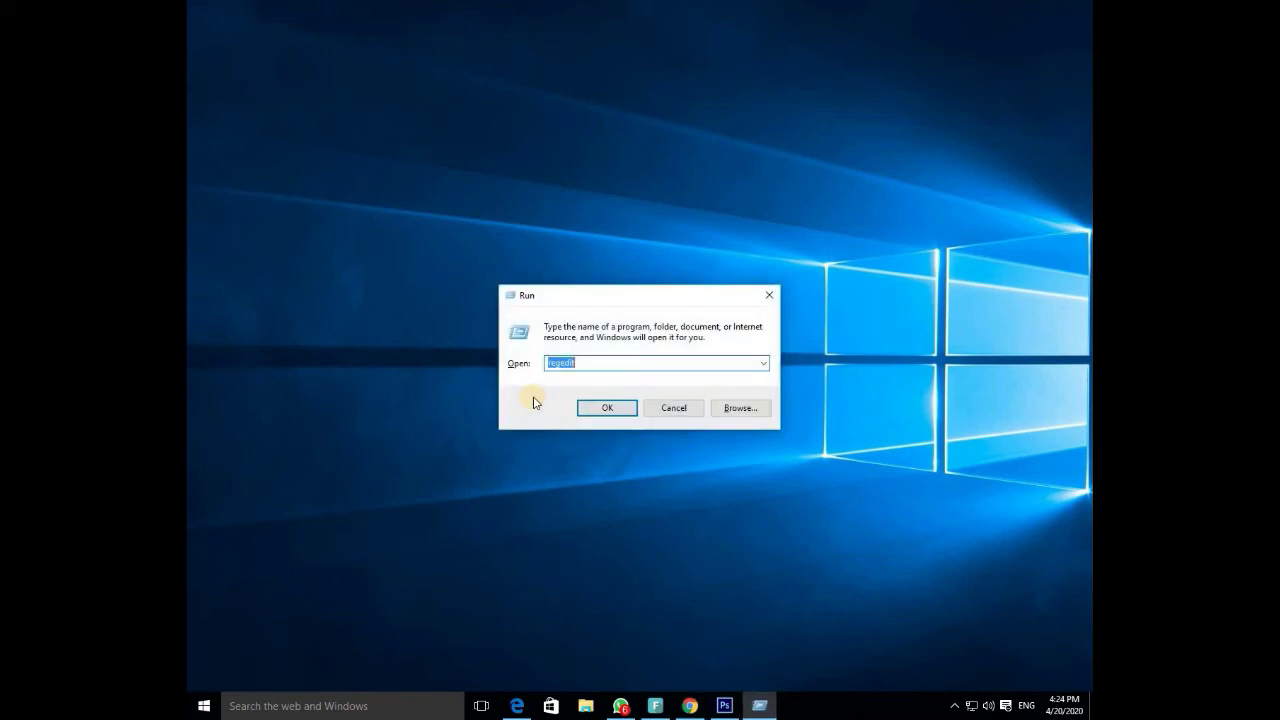
pyautogui.press('BackSpace')
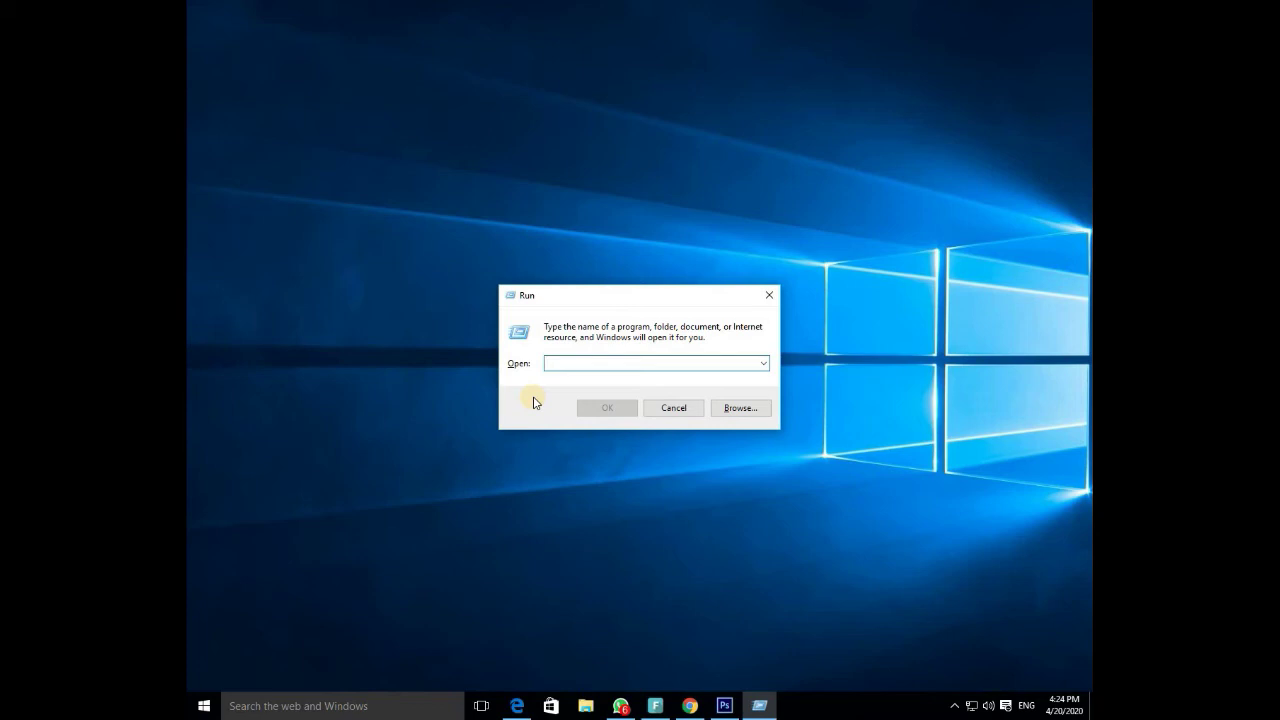
pyautogui.write('reg')
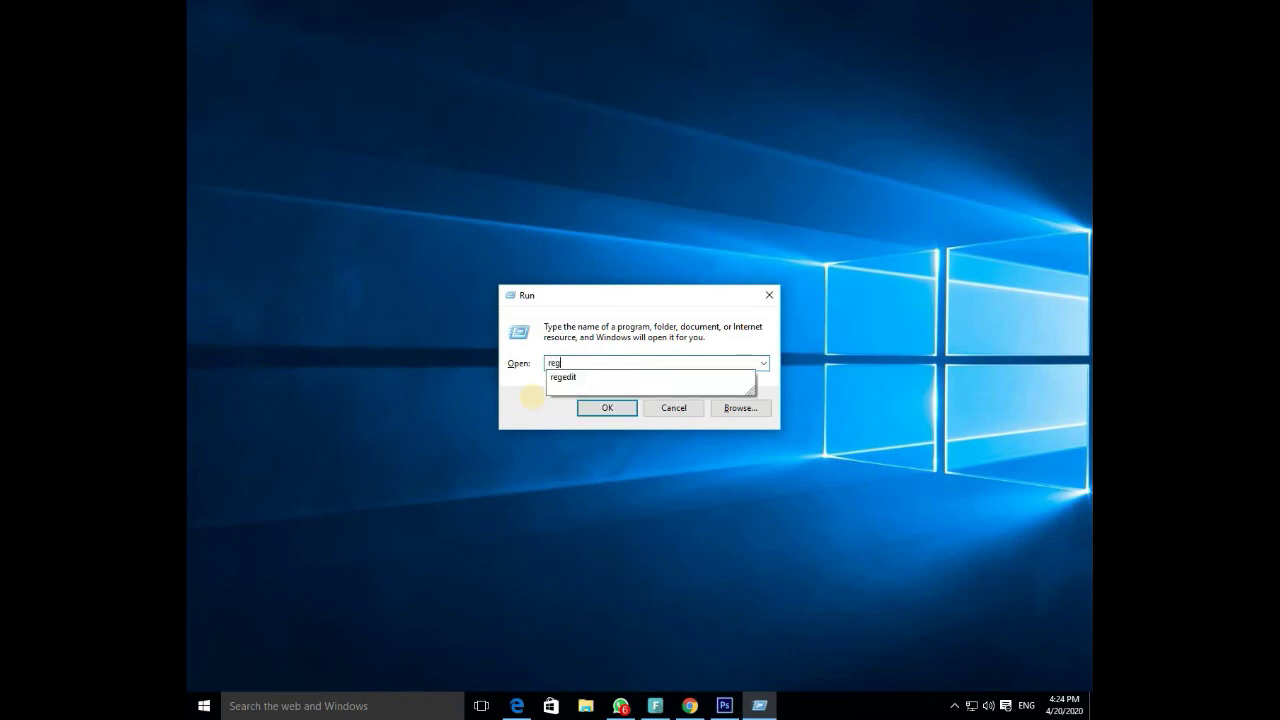
pyautogui.write('edit')
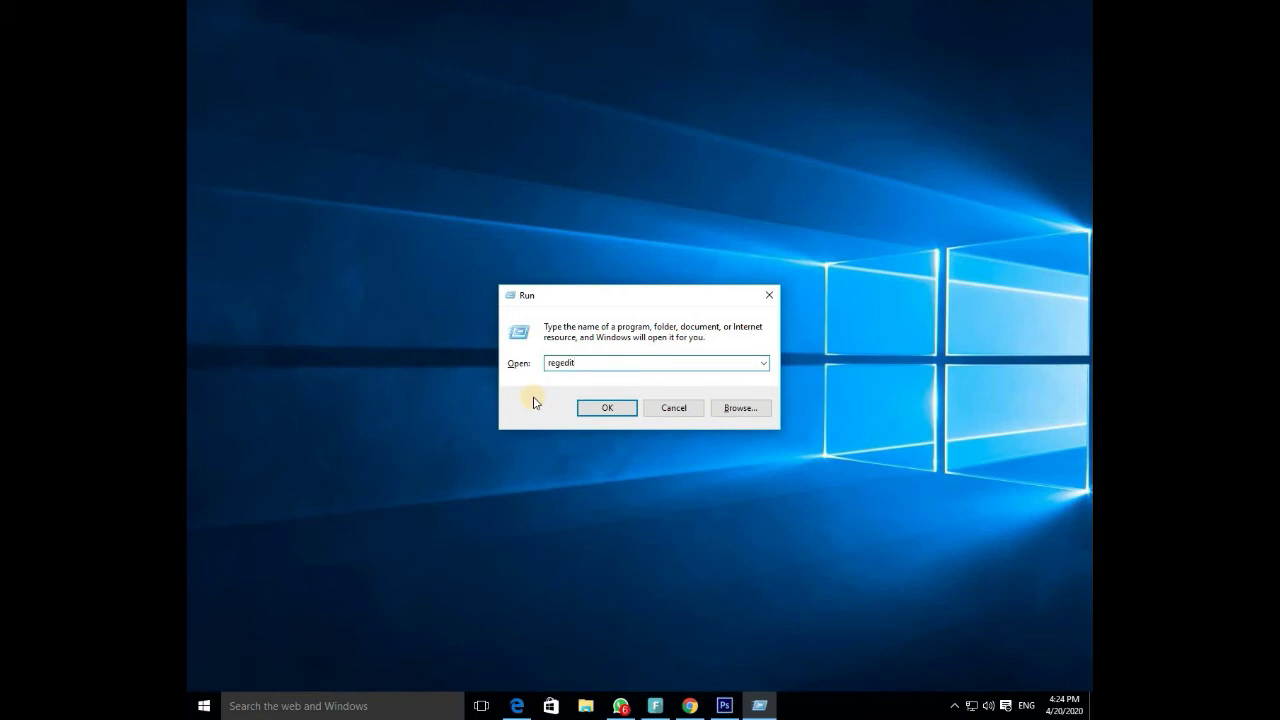
pyautogui.click(612, 407)
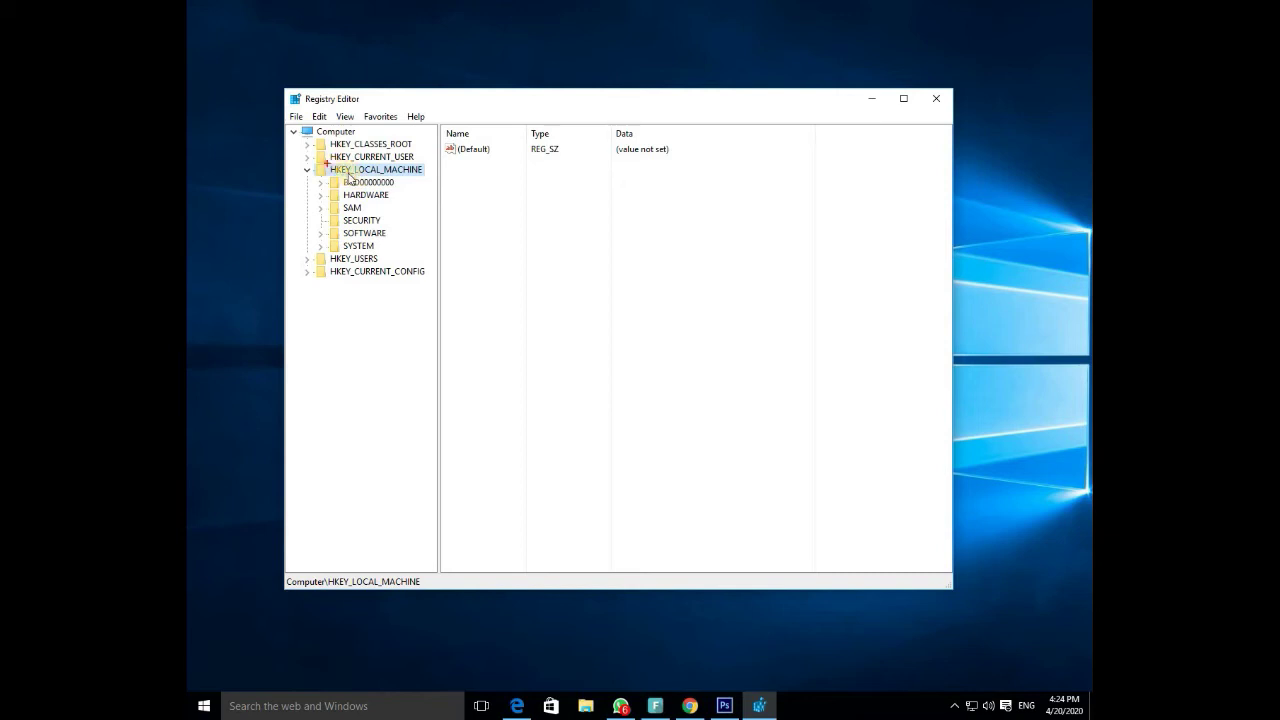
# Expand HKEY_LOCAL_MACHINE, SOFTWARE and Google in the registry tree and select the Chrome key.
pyautogui.click(311, 173)
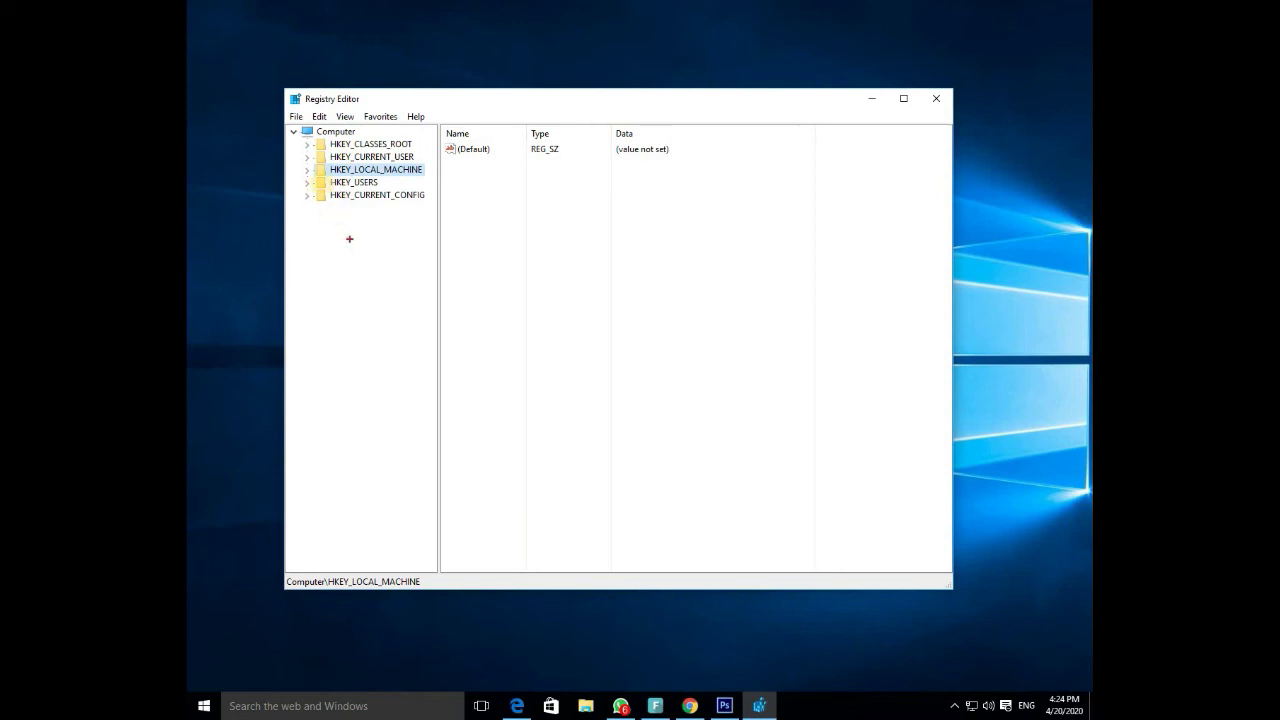
pyautogui.moveTo(341, 177); pyautogui.dragTo(430, 178)
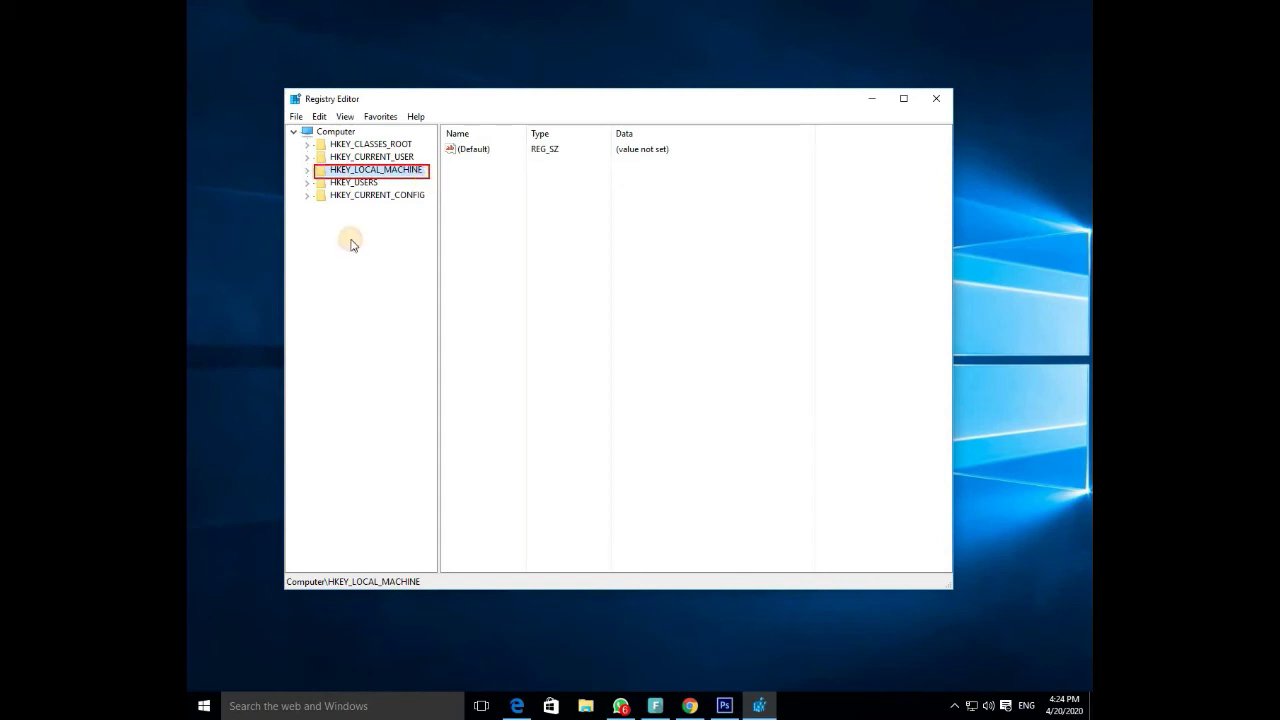
pyautogui.doubleClick(365, 171)
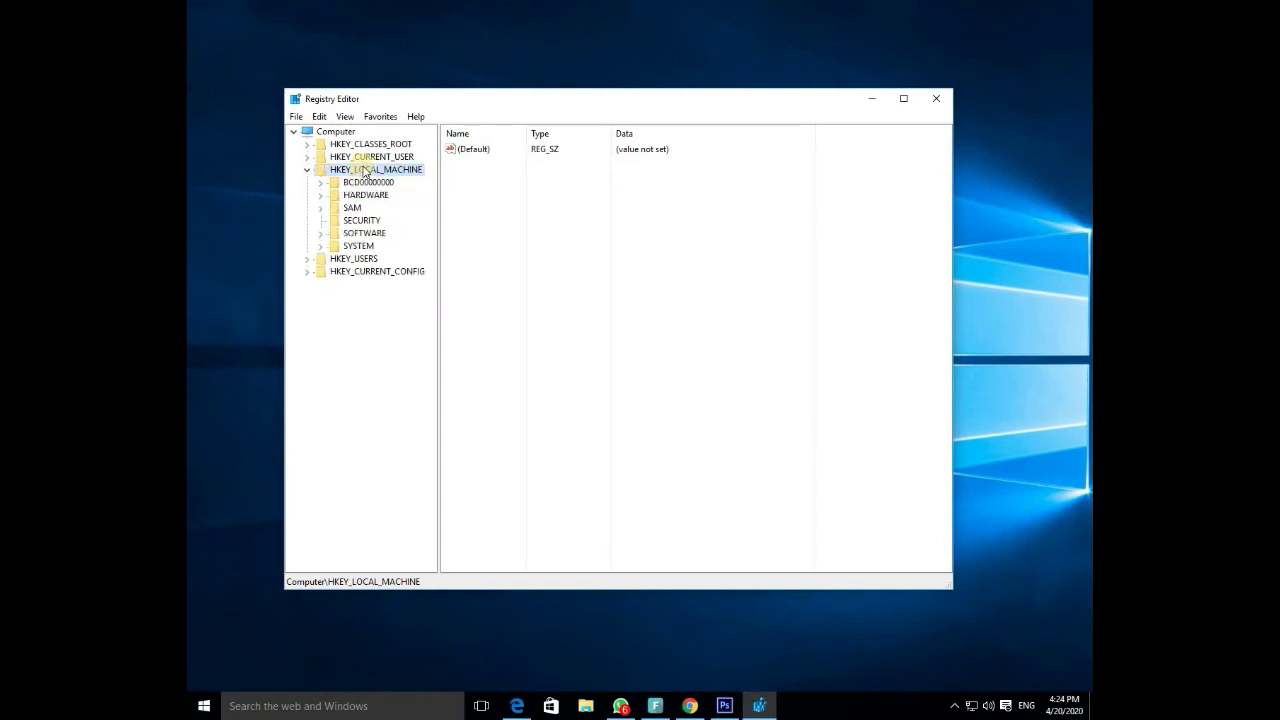
pyautogui.press('super')
pyautogui.press('super')
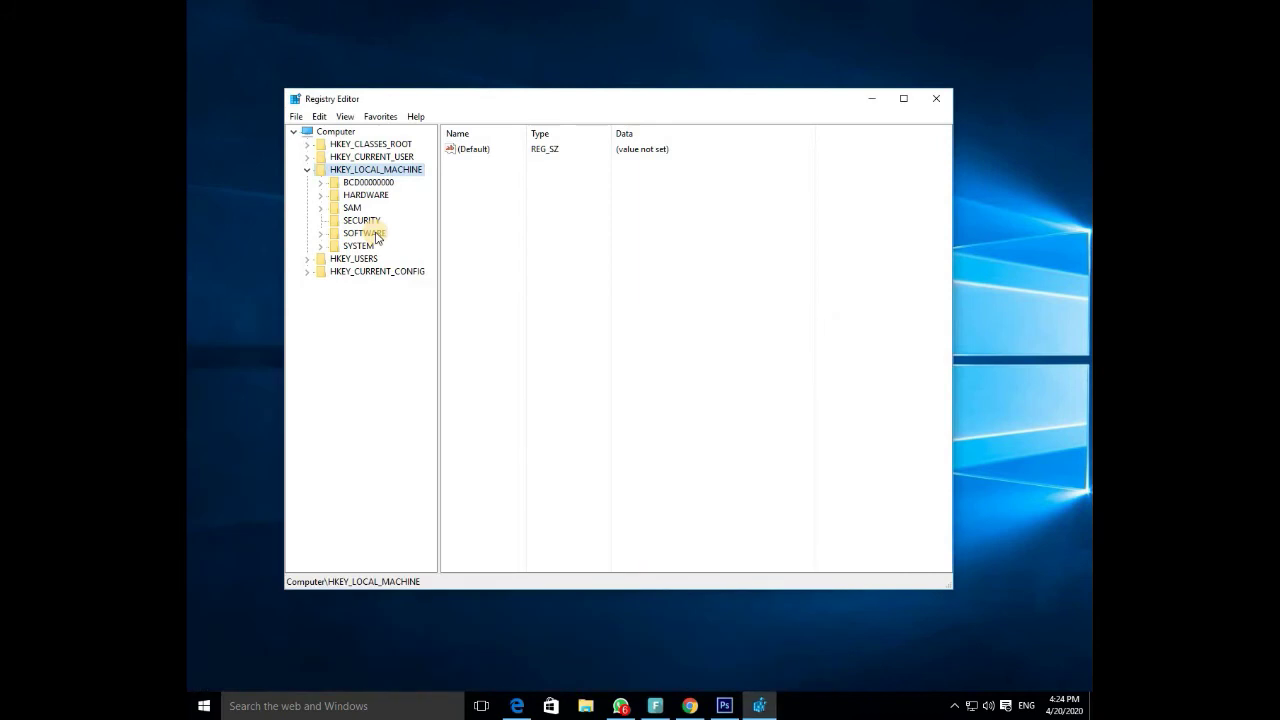
pyautogui.doubleClick(377, 236)
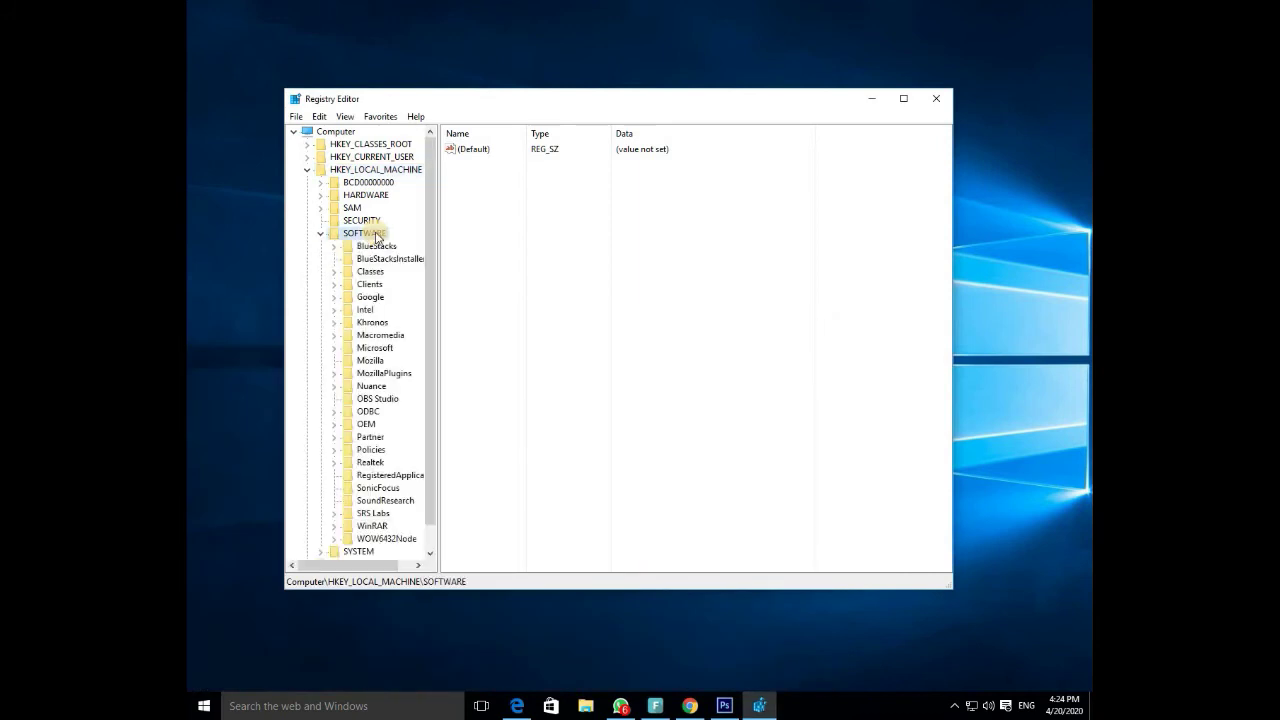
pyautogui.doubleClick(372, 298)
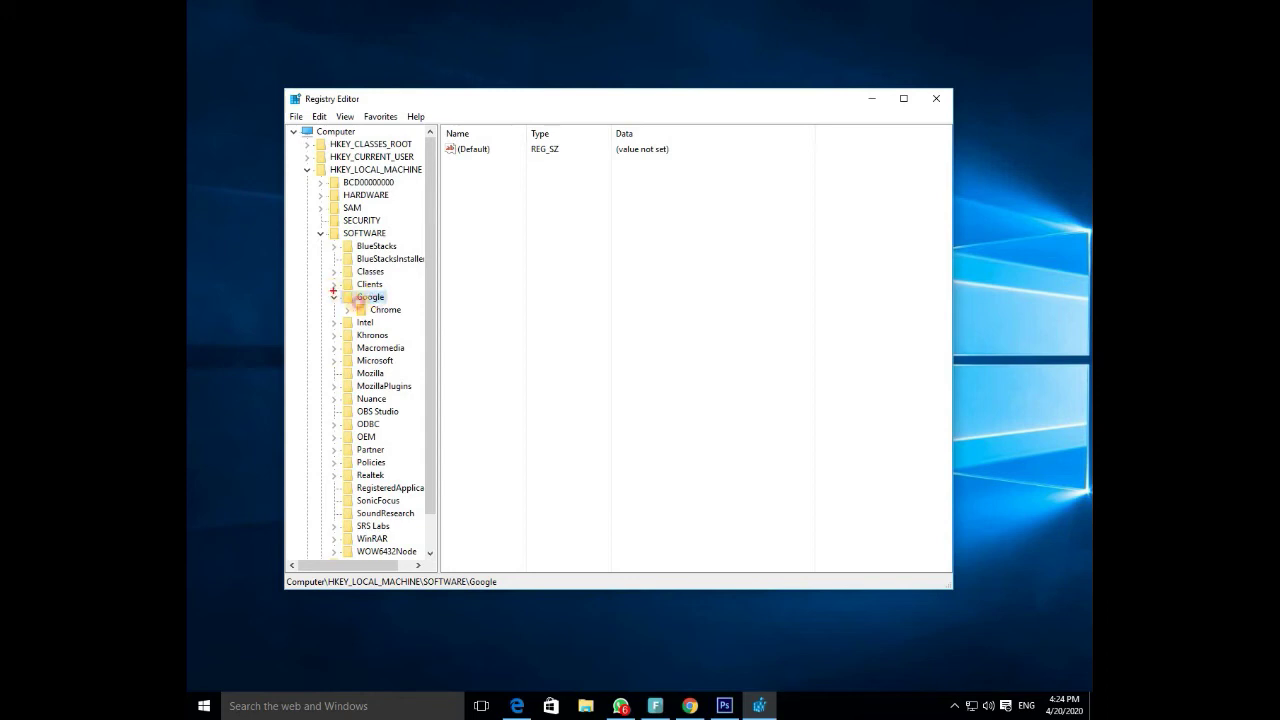
pyautogui.click(388, 311)
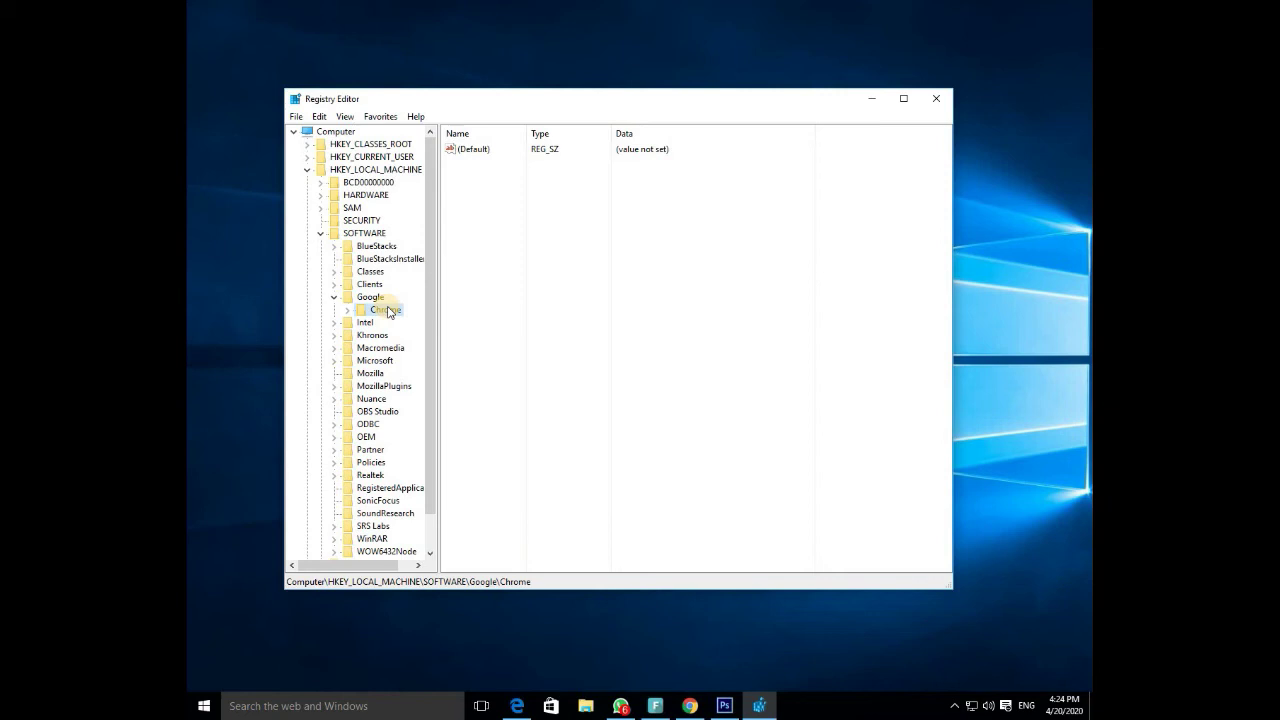
# Create a new QWORD (64-bit) value in the HKEY_LOCAL_MACHINE\SOFTWARE\Google\Chrome key.
pyautogui.rightClick(389, 311)
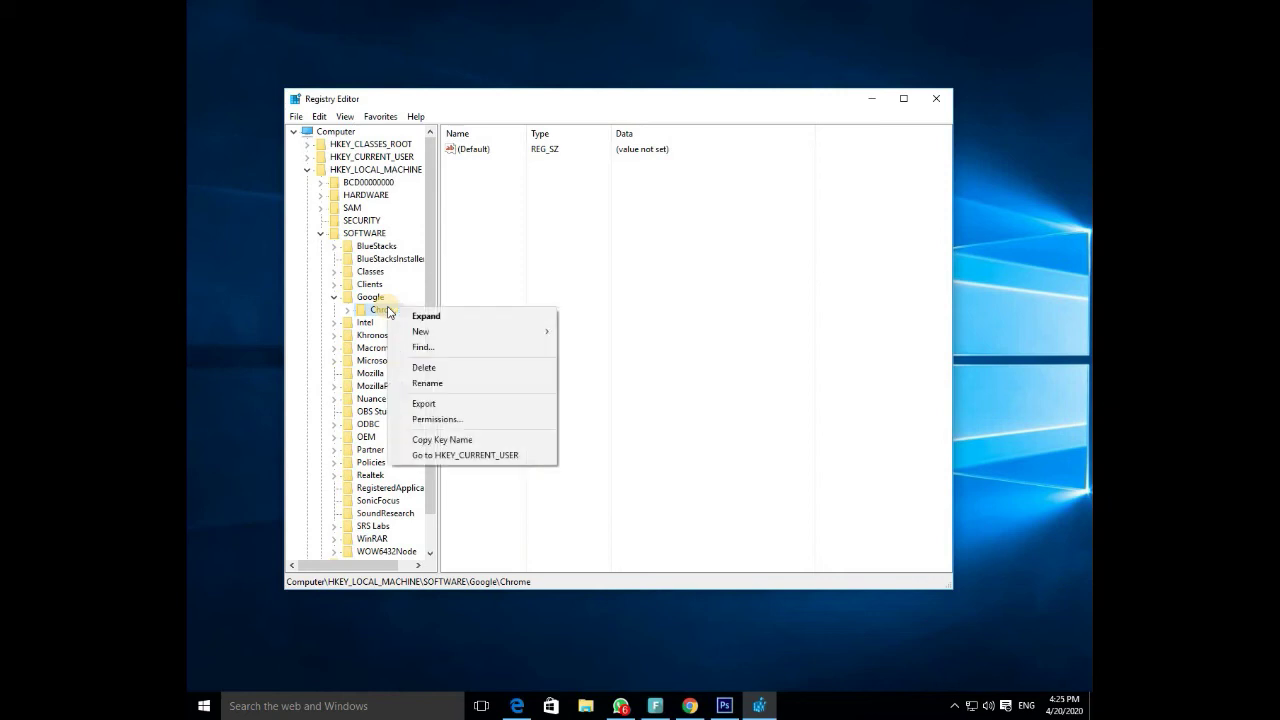
pyautogui.click(560, 245)
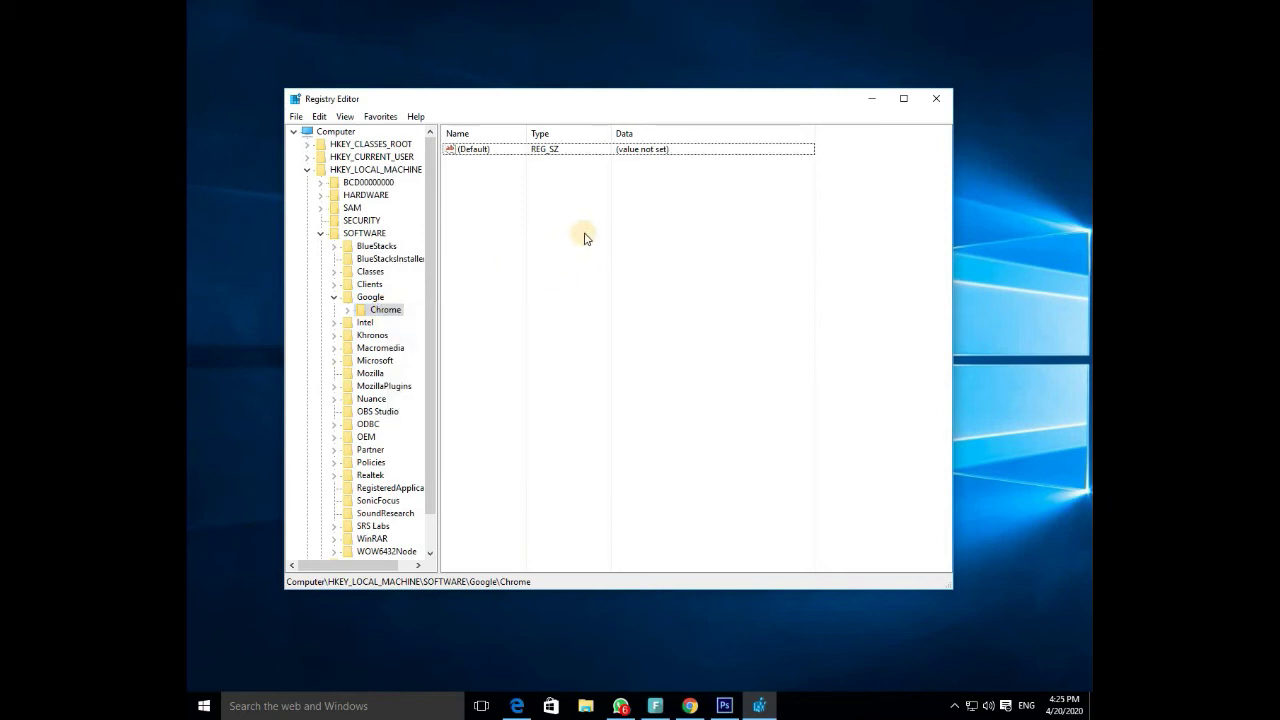
pyautogui.rightClick(585, 238)
pyautogui.moveTo(594, 243)
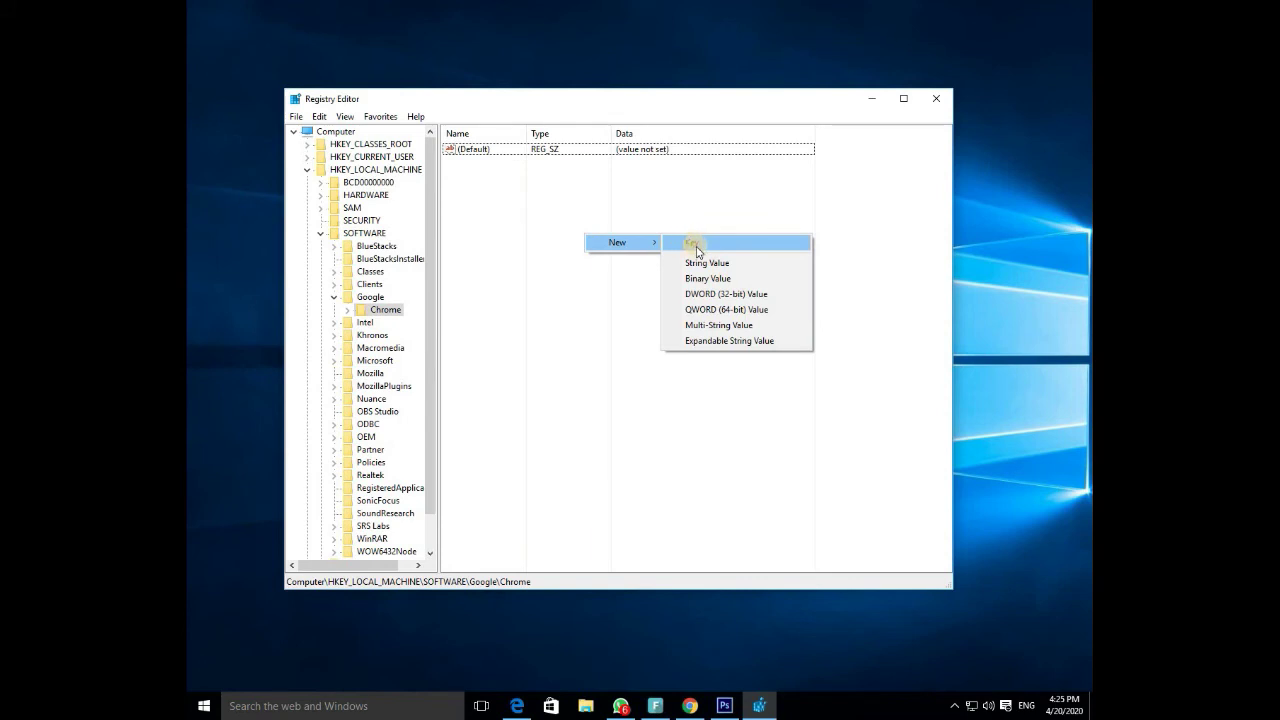
pyautogui.click(731, 313)
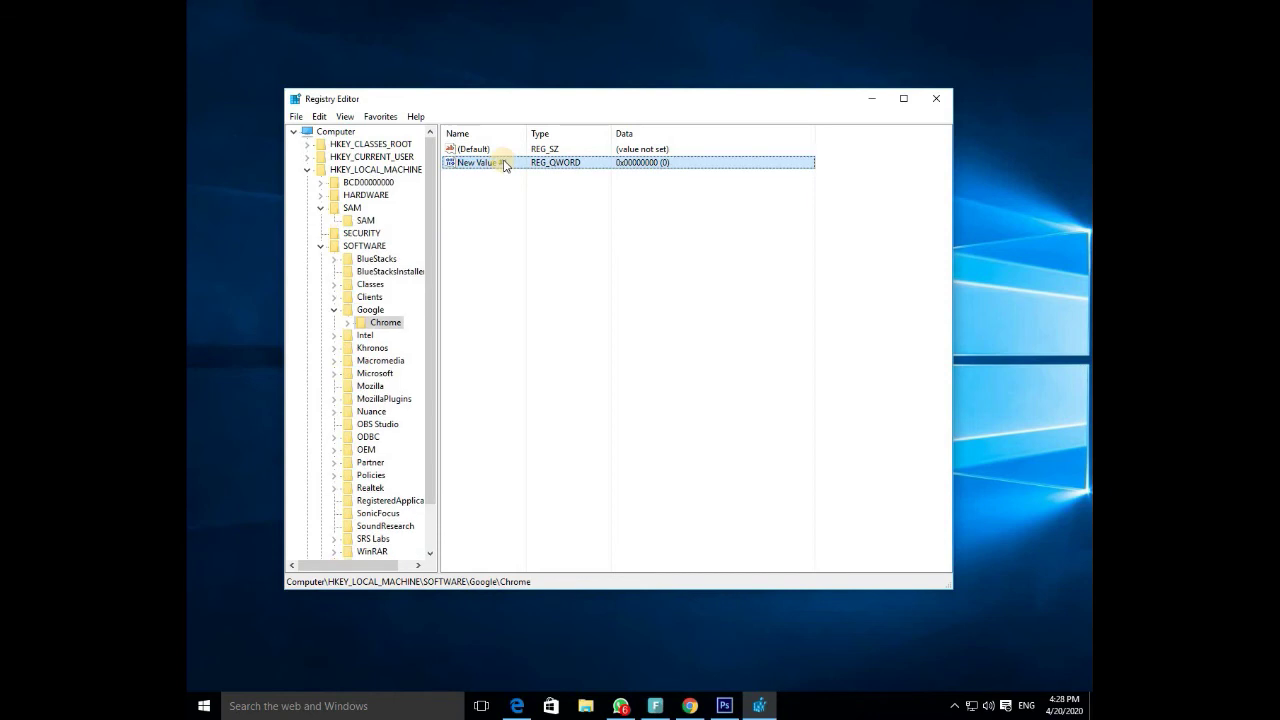
# Rename the new QWORD value in the Chrome key as ChromeCleanupEnabled.
pyautogui.rightClick(505, 163)
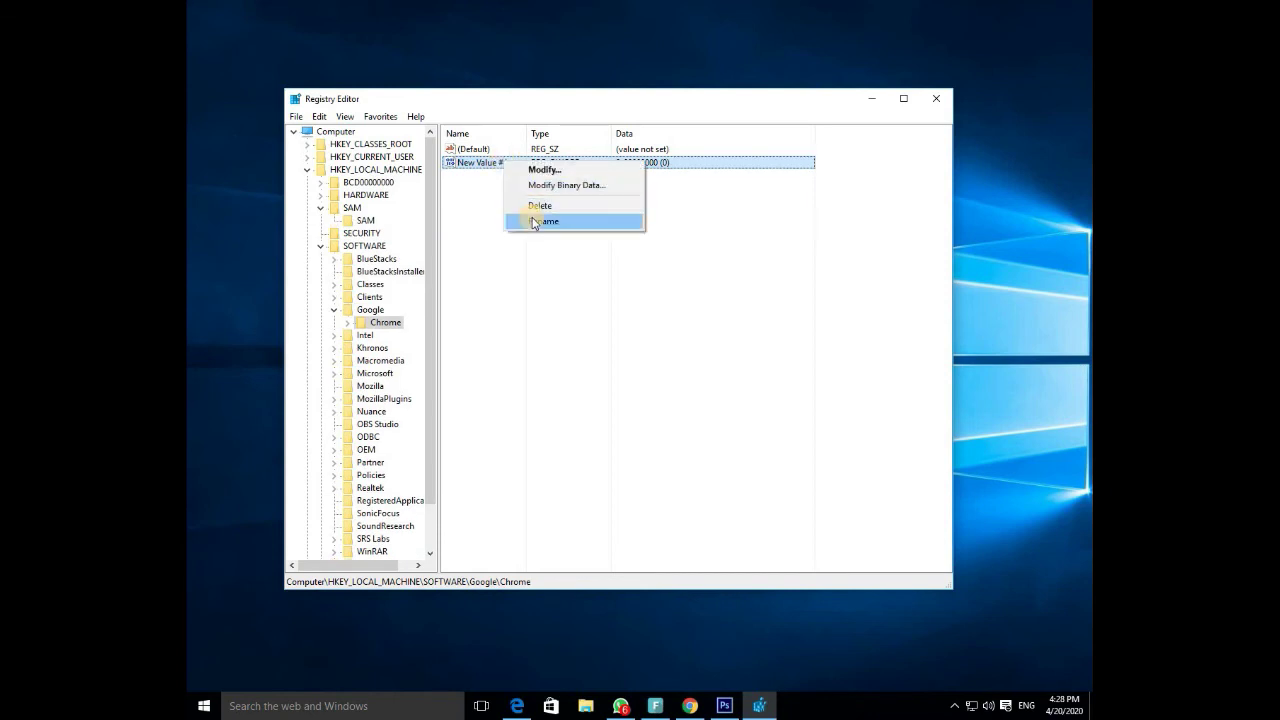
pyautogui.click(533, 221)
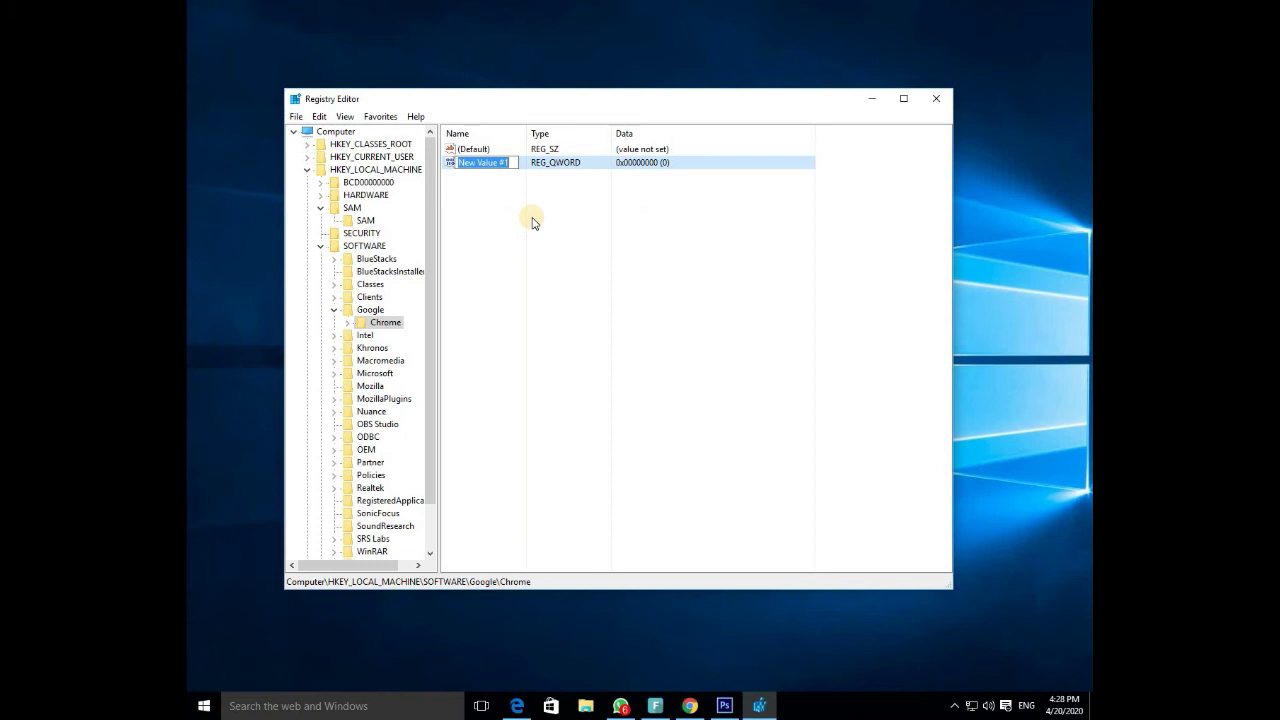
pyautogui.write('Chromee')
pyautogui.press('BackSpace')
pyautogui.write('Cleanup')
pyautogui.write('En')
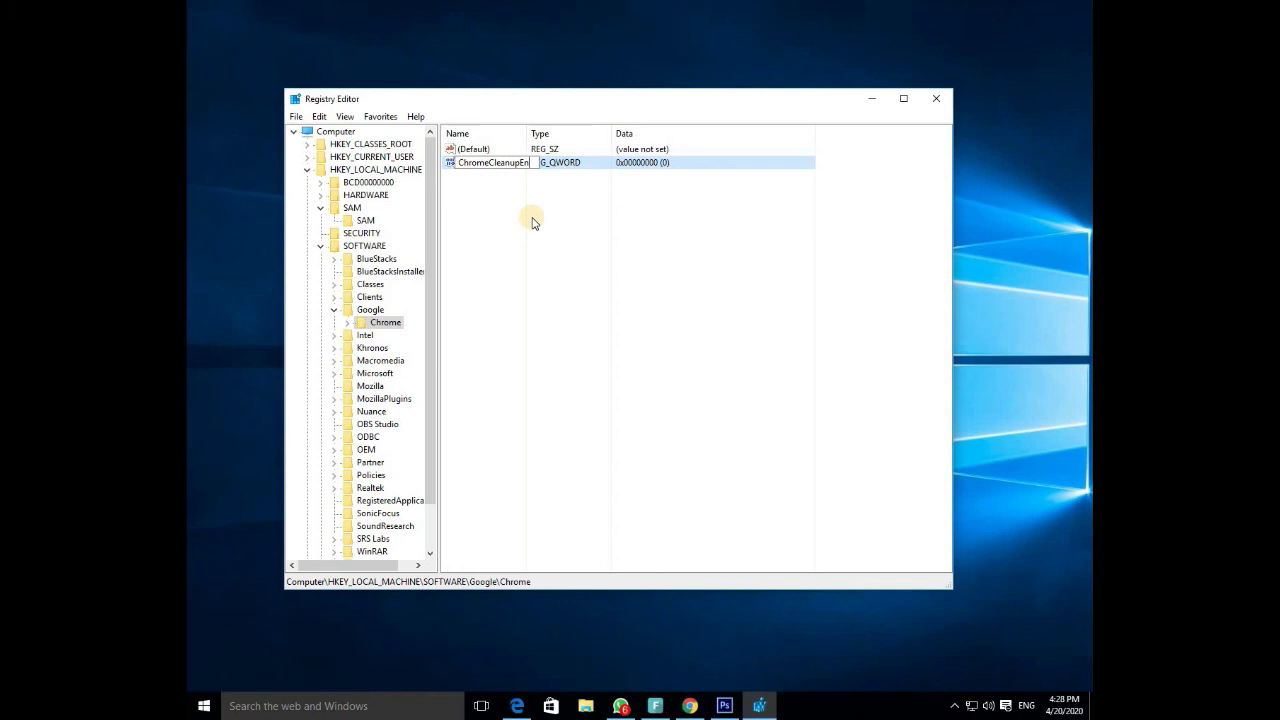
pyautogui.write('abled')
pyautogui.press('Return')
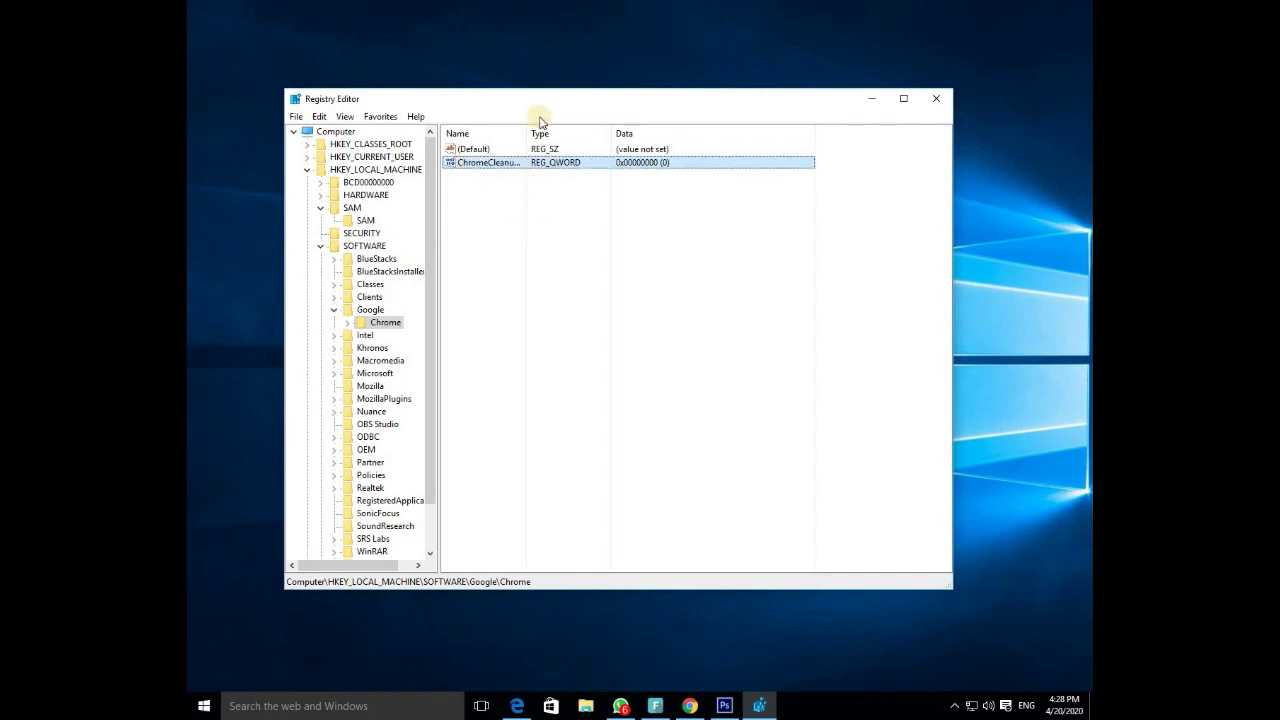
# Open the ChromeCleanupEnabled value for editing, check its full name and value data, and accept them as they are.
pyautogui.rightClick(550, 170)
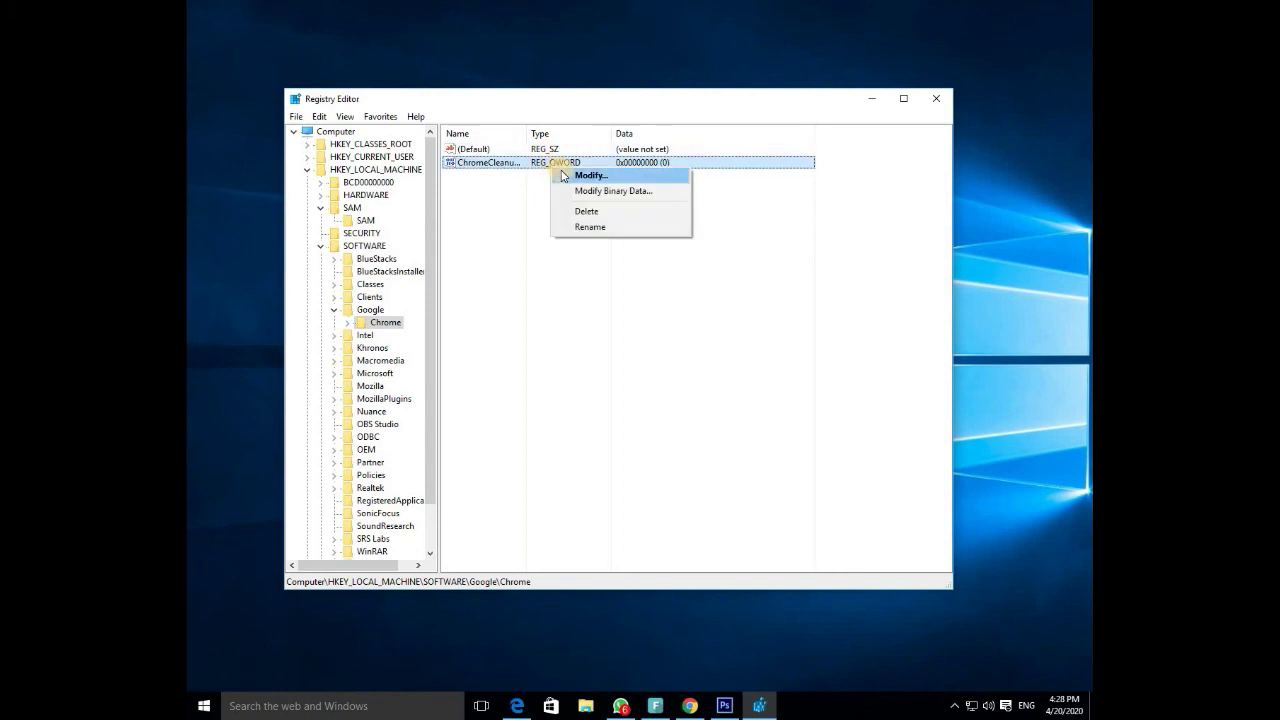
pyautogui.click(580, 176)
pyautogui.moveTo(612, 225); pyautogui.dragTo(521, 227)
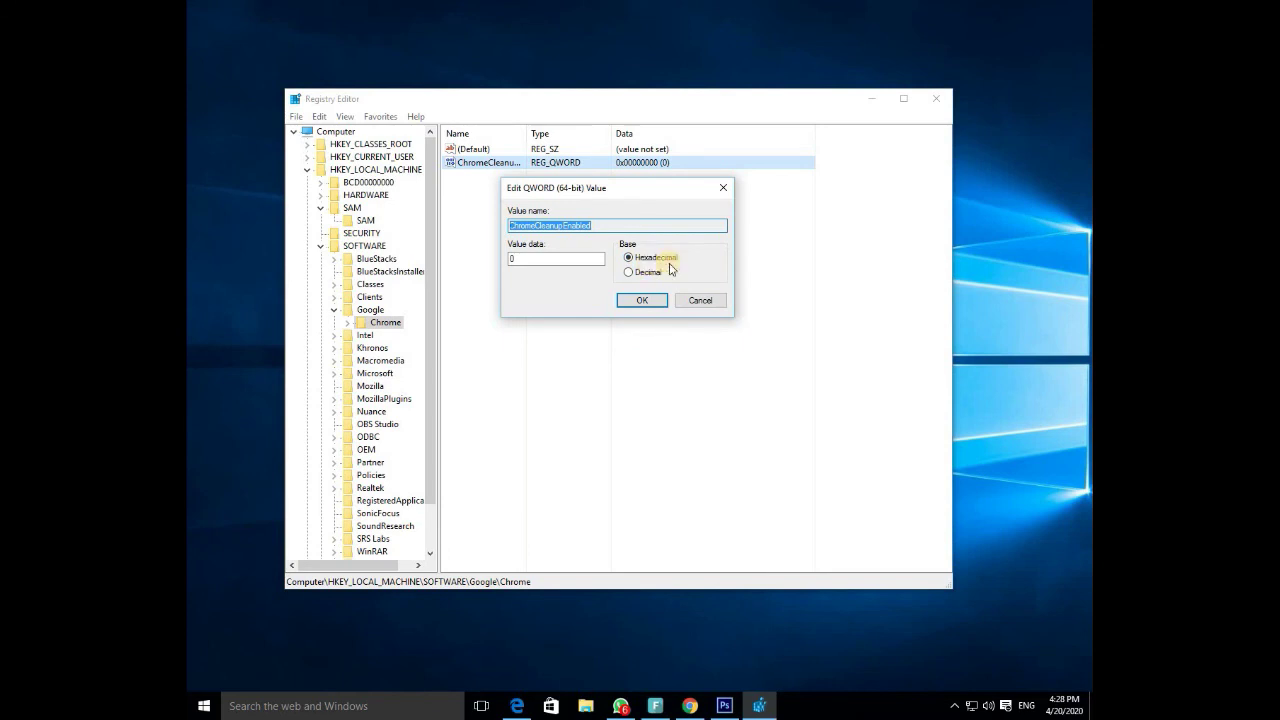
pyautogui.click(646, 300)
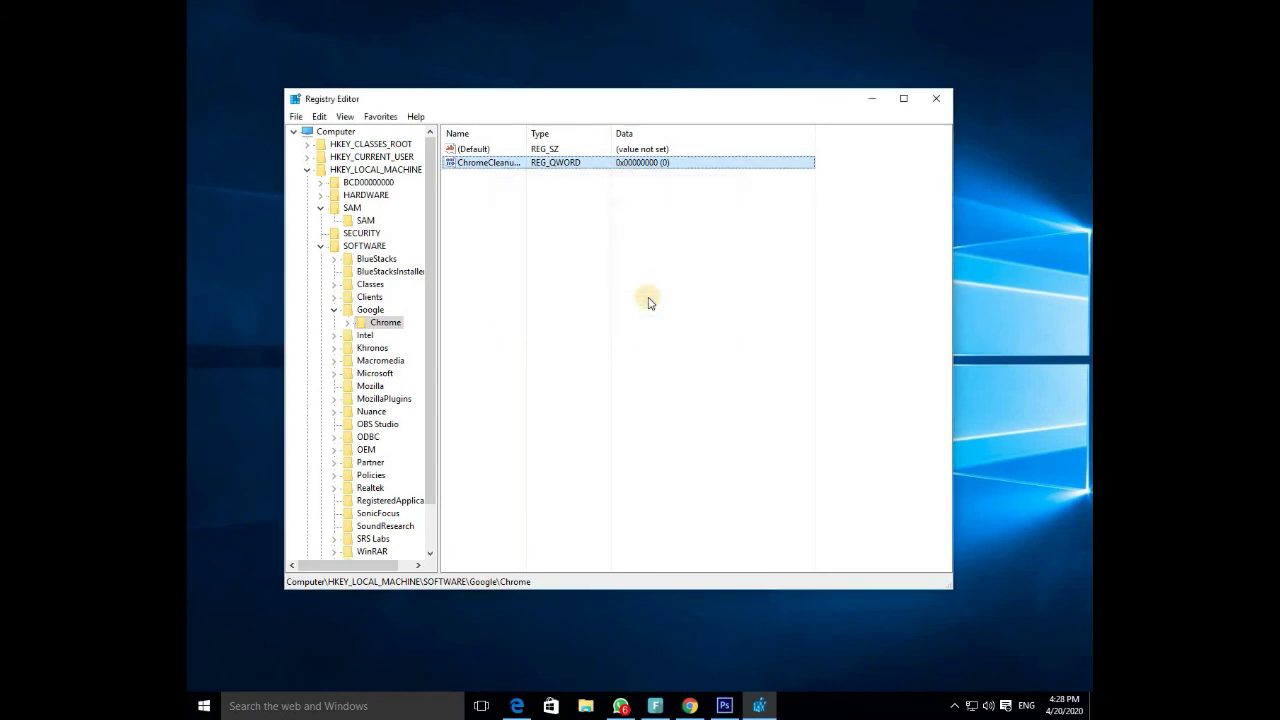
# Create a second QWORD (64-bit) value in the Chrome key and name it ChromeCleanupReportingEnabled.
pyautogui.rightClick(585, 229)
pyautogui.moveTo(620, 242)
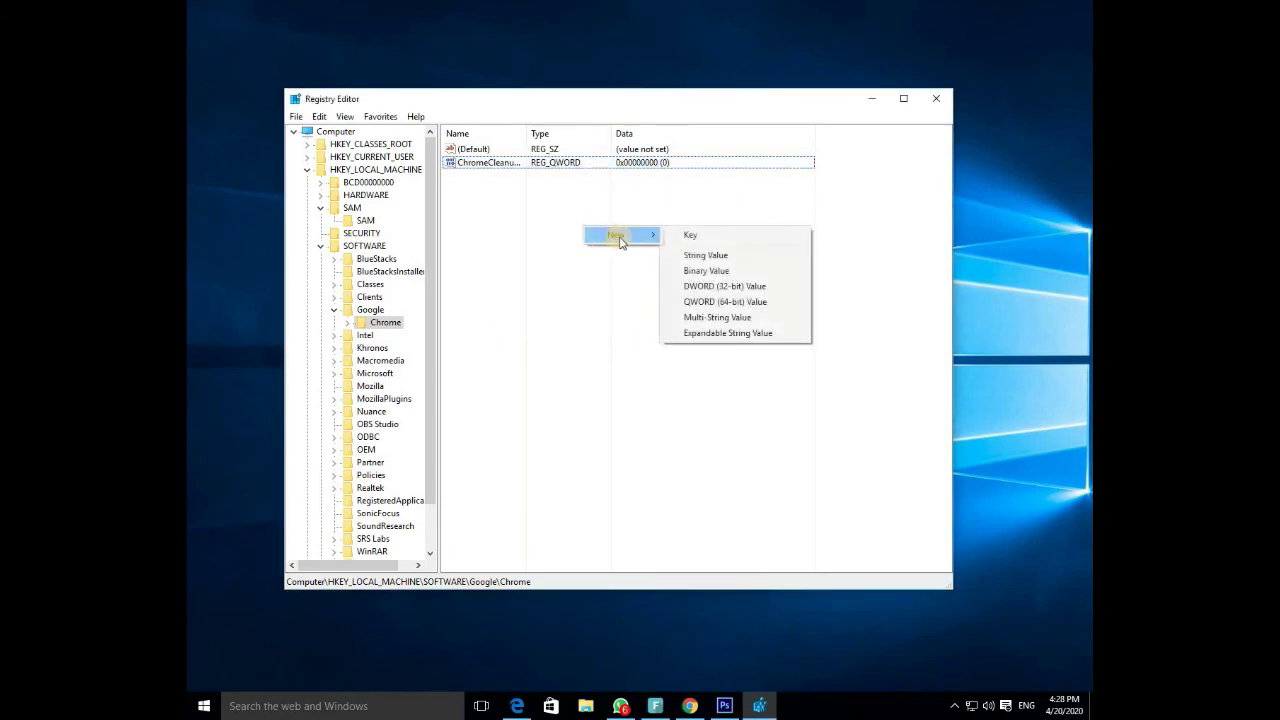
pyautogui.click(722, 301)
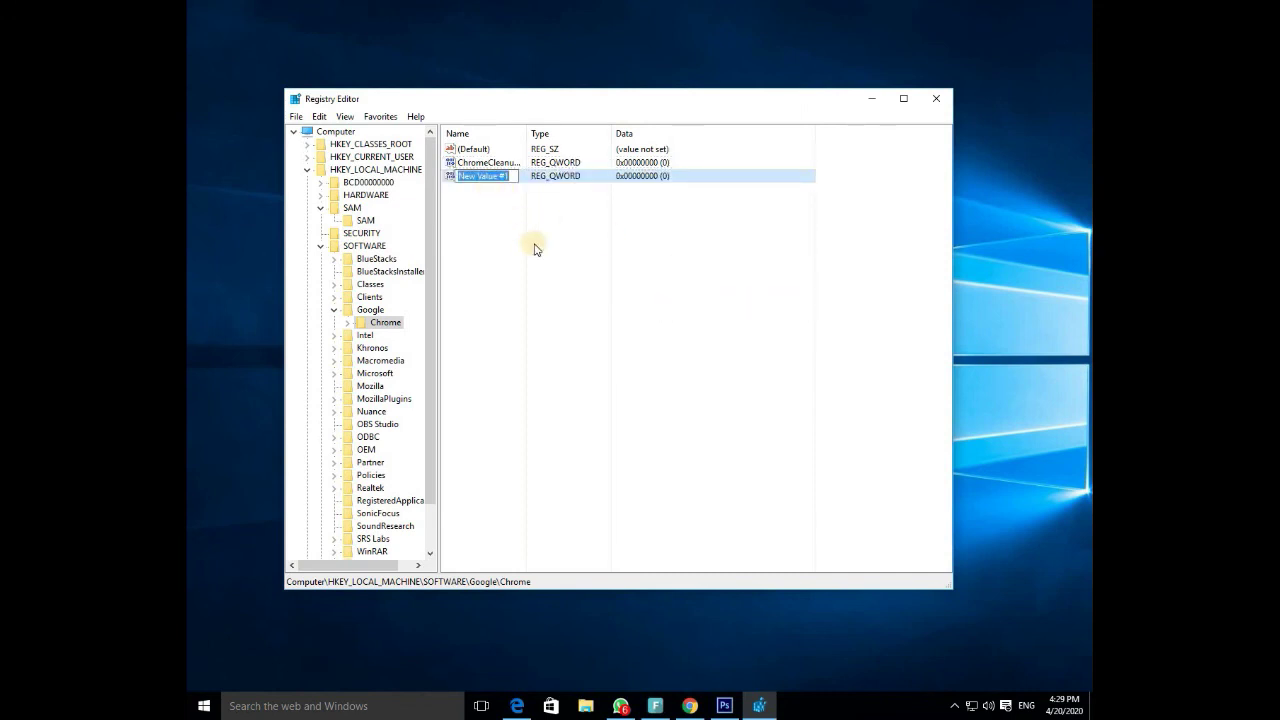
pyautogui.write('C')
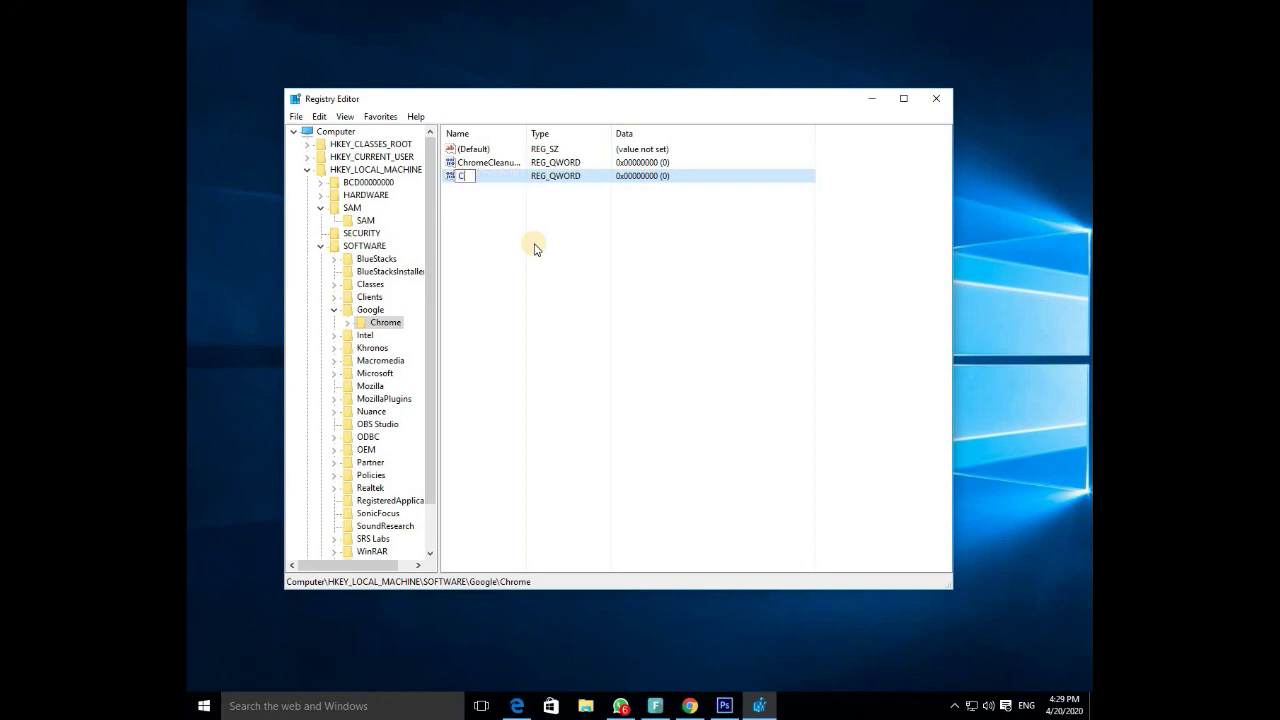
pyautogui.write('hromeCleanup')
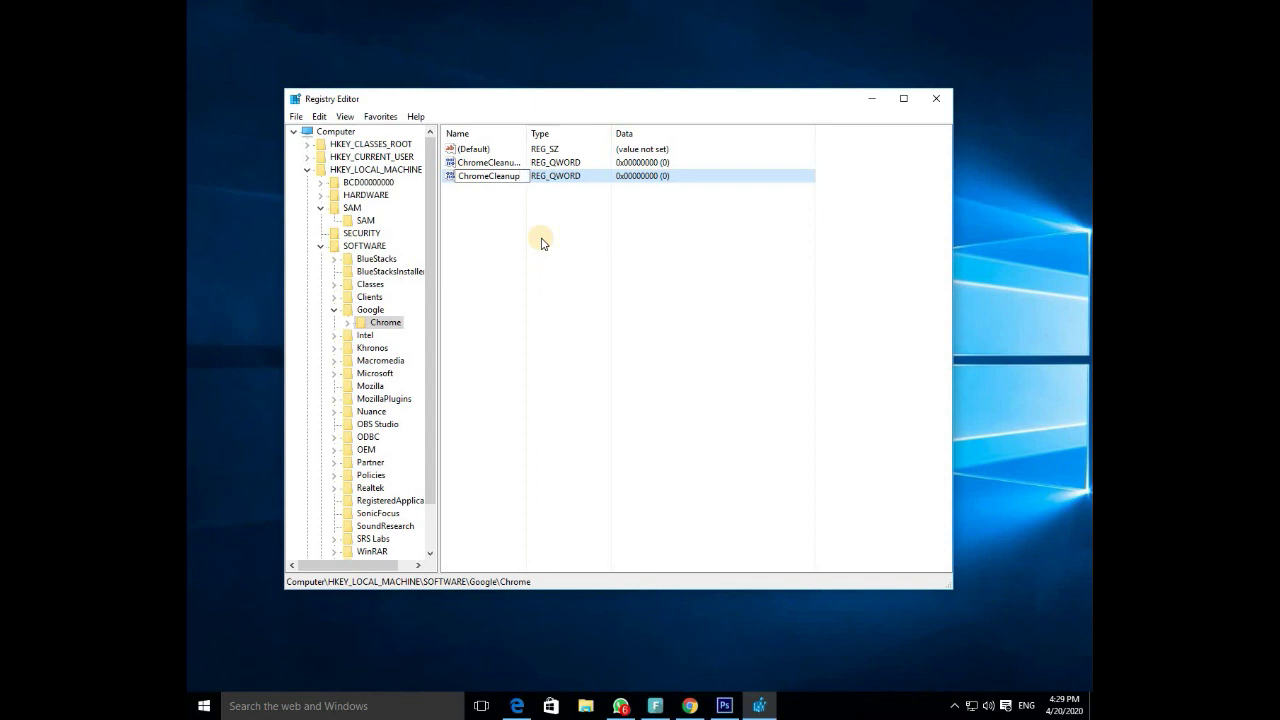
pyautogui.write('ReportingEnabled')
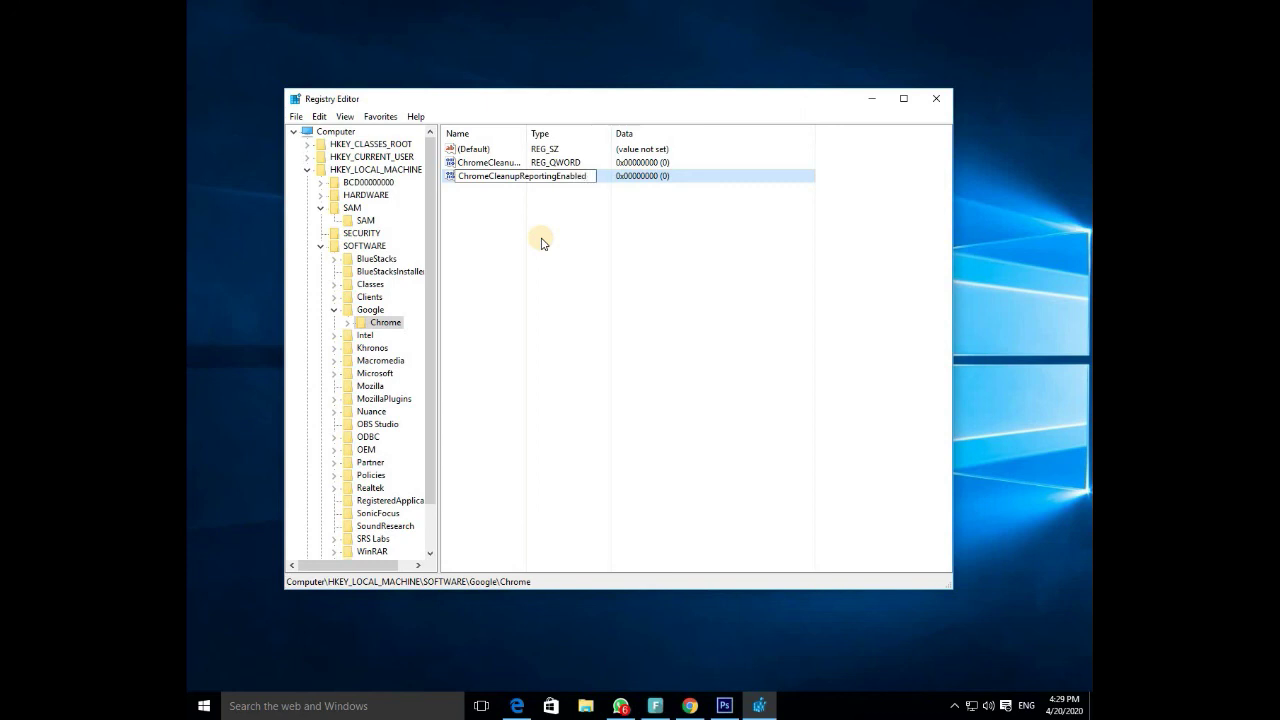
pyautogui.press('Return')
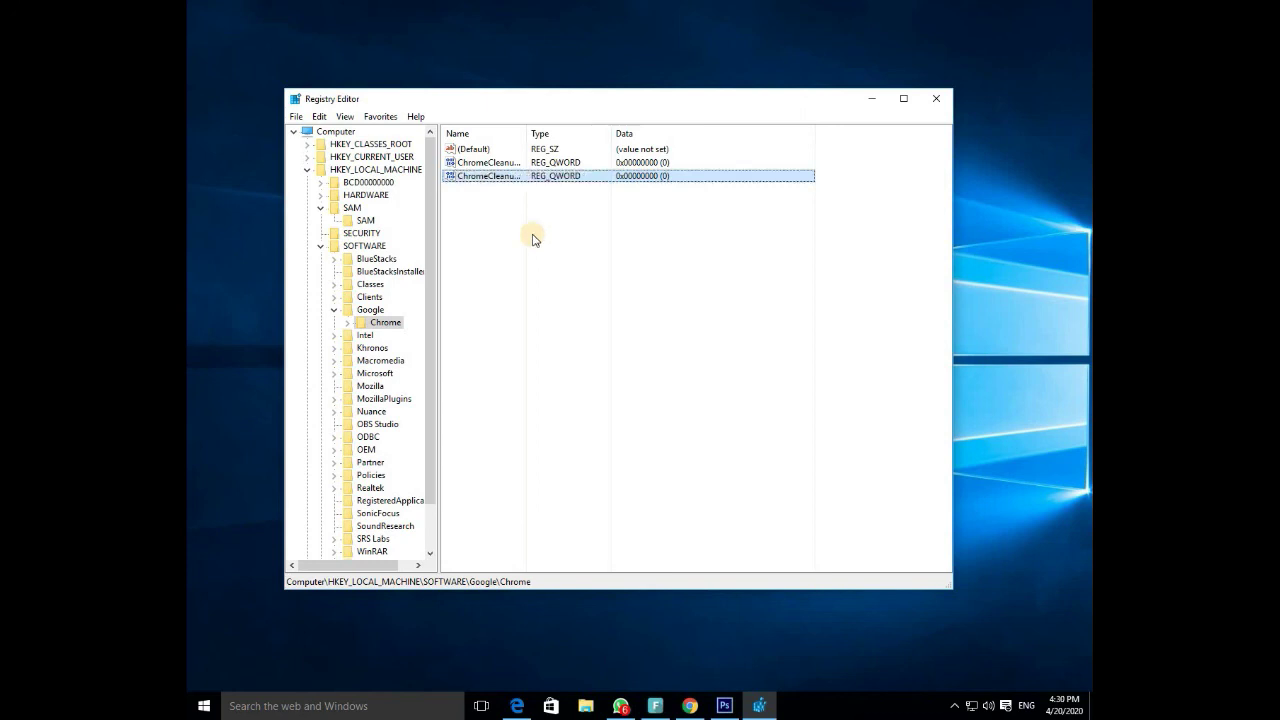
# Check and accept the name and value data of ChromeCleanupReportingEnabled, and close the Registry Editor.
pyautogui.rightClick(640, 183)
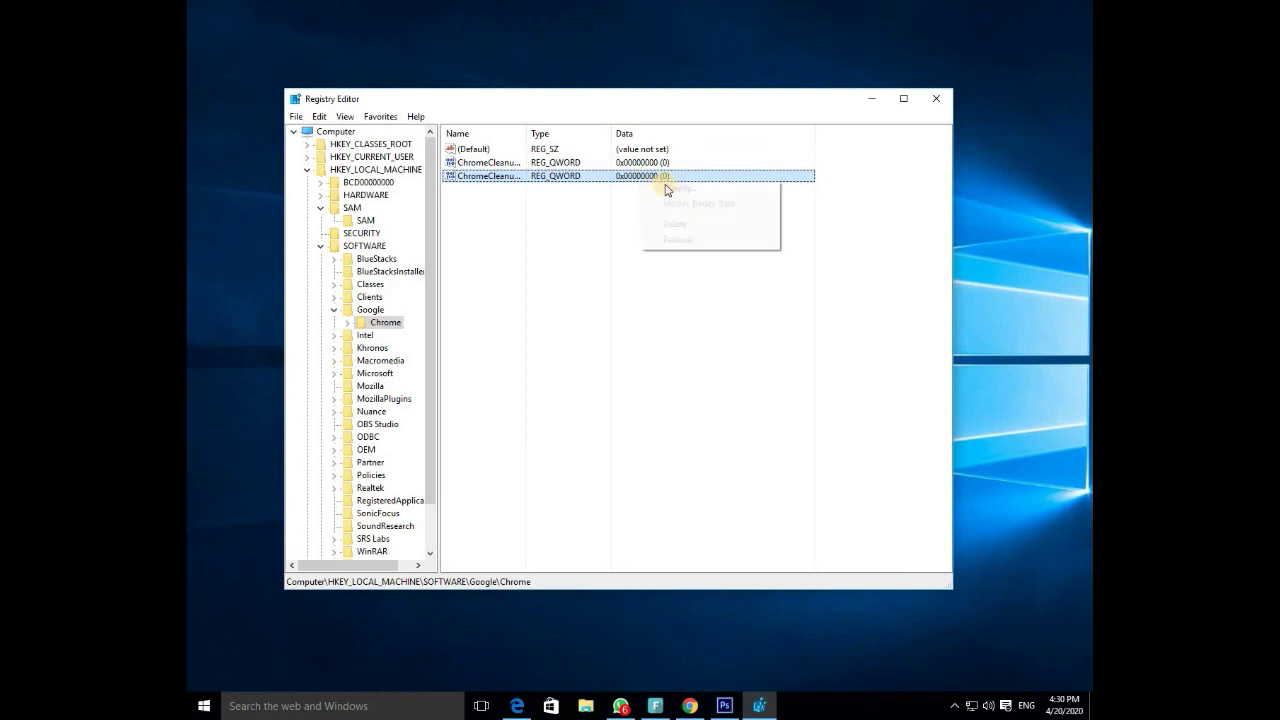
pyautogui.click(664, 190)
pyautogui.moveTo(437, 166); pyautogui.dragTo(677, 233)
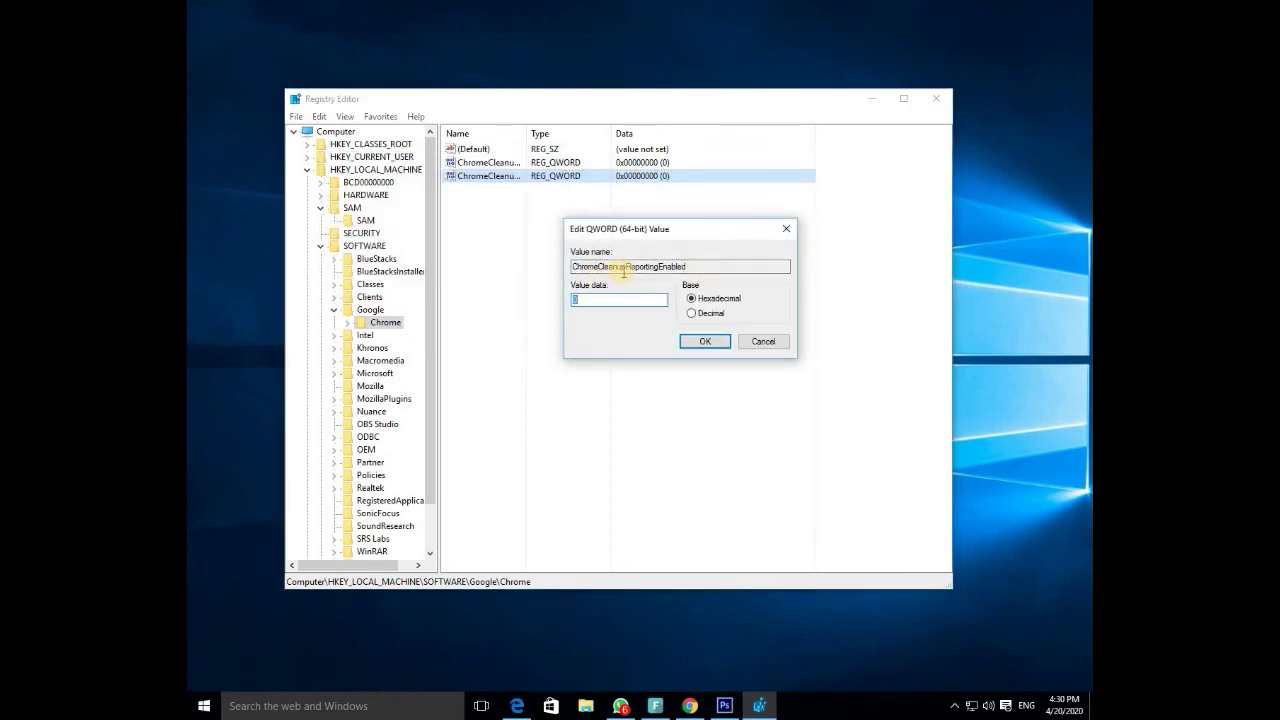
pyautogui.click(705, 341)
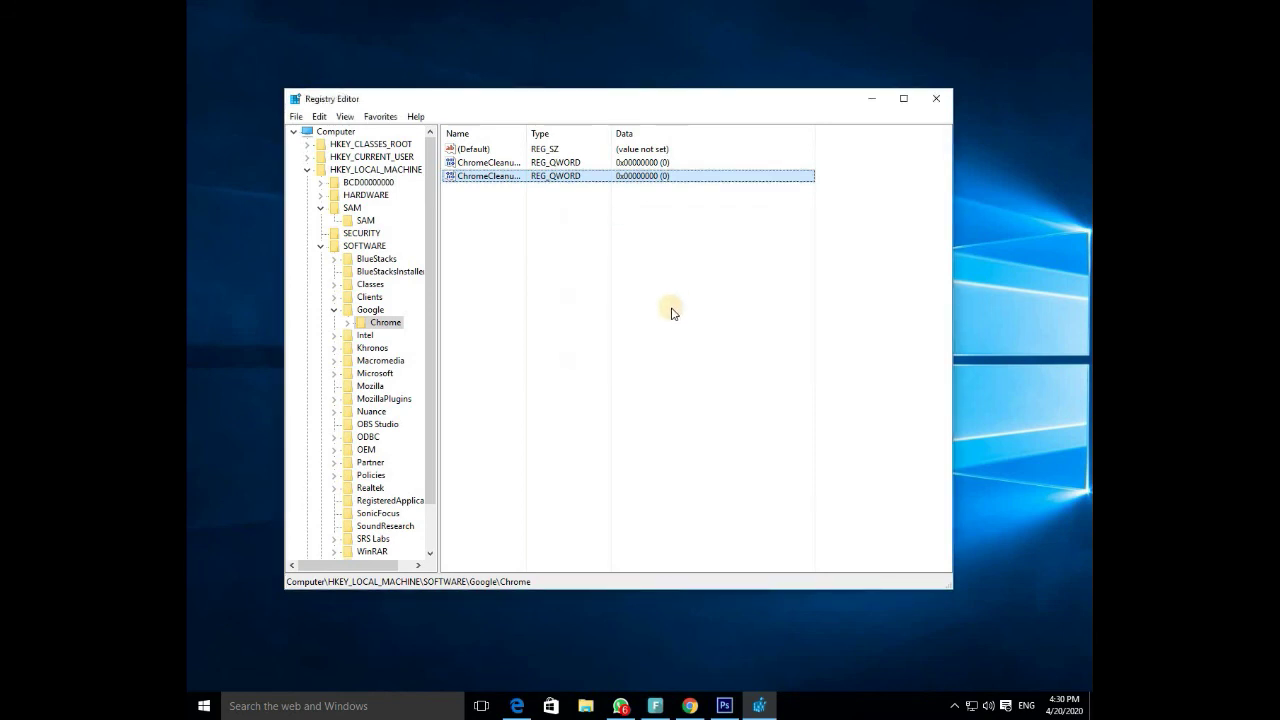
pyautogui.click(737, 86)
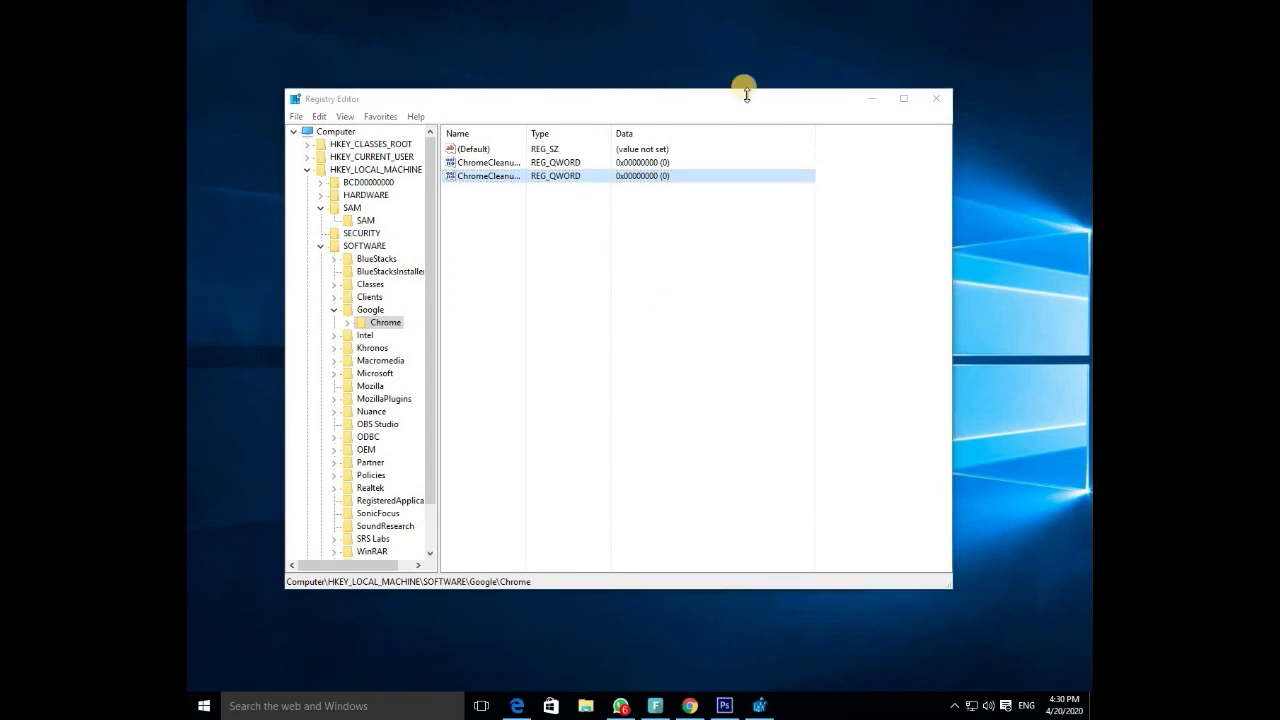
pyautogui.click(937, 101)
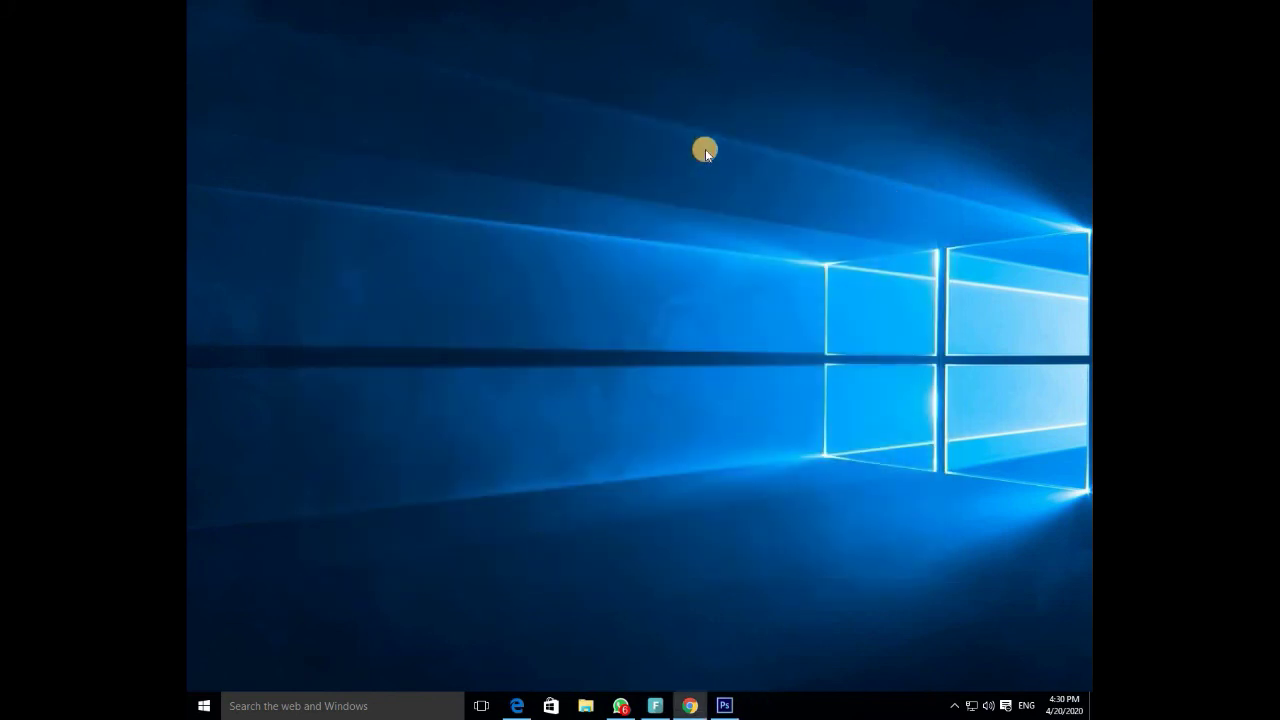